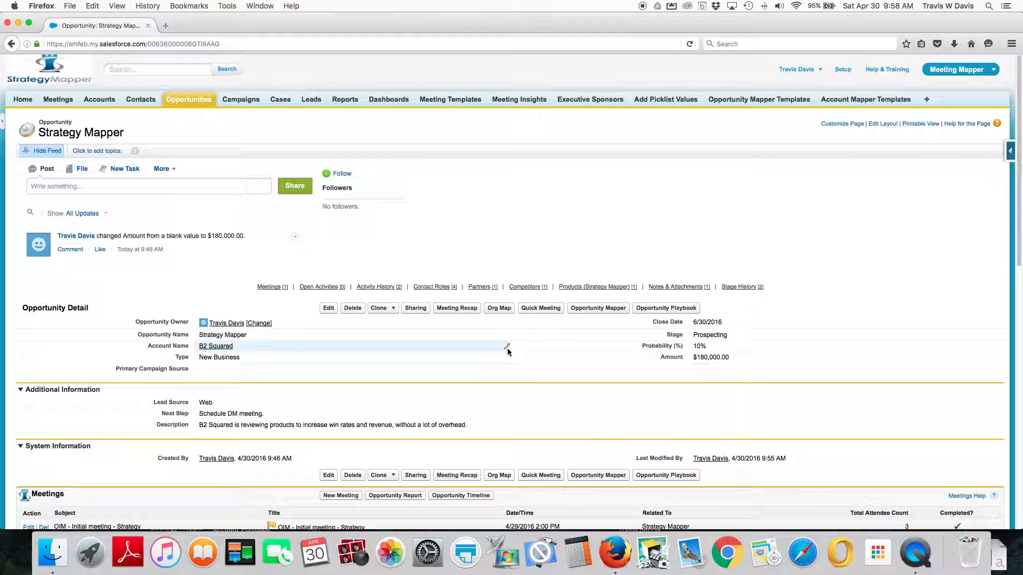
# Open the Opportunity Mapper for the Strategy Mapper opportunity using the Frontal Strategy template.
pyautogui.click(602, 309)
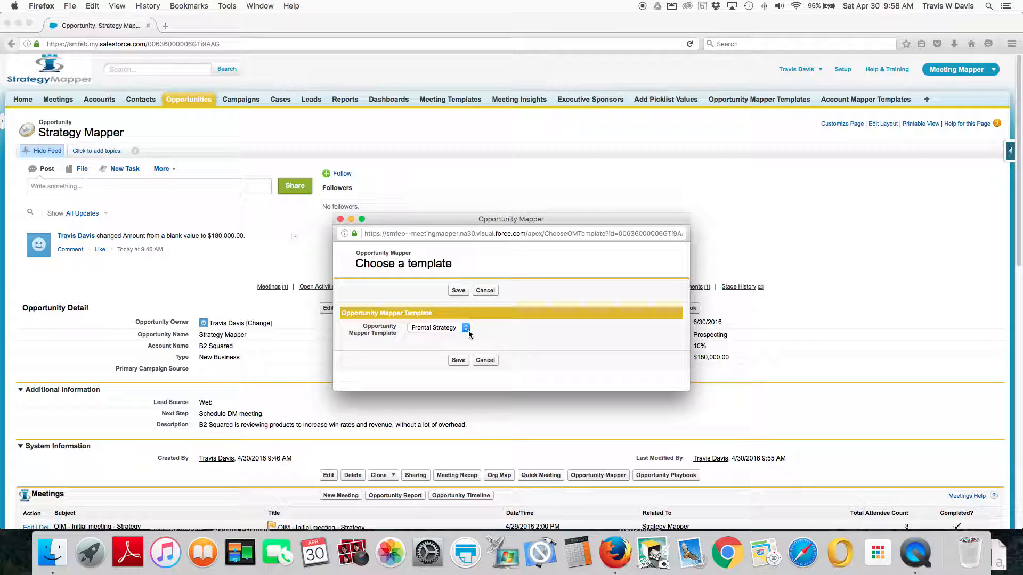
pyautogui.click(466, 330)
pyautogui.click(466, 331)
pyautogui.click(458, 291)
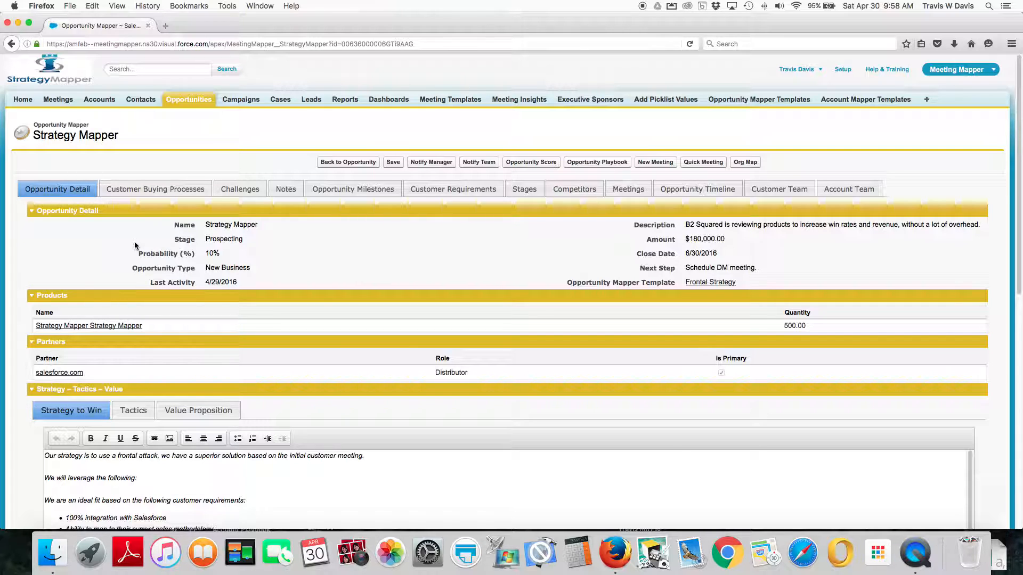
# Review the opportunity's details, products and partners, and its Strategy to Win, Tactics and Value Proposition texts.
pyautogui.scroll(-1, 136, 245)
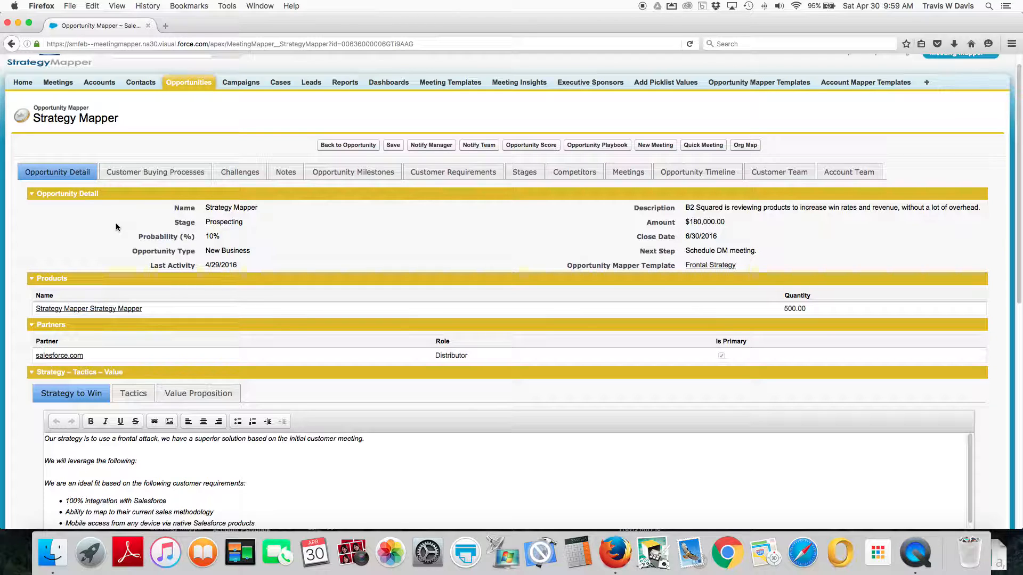
pyautogui.scroll(-3, 118, 256)
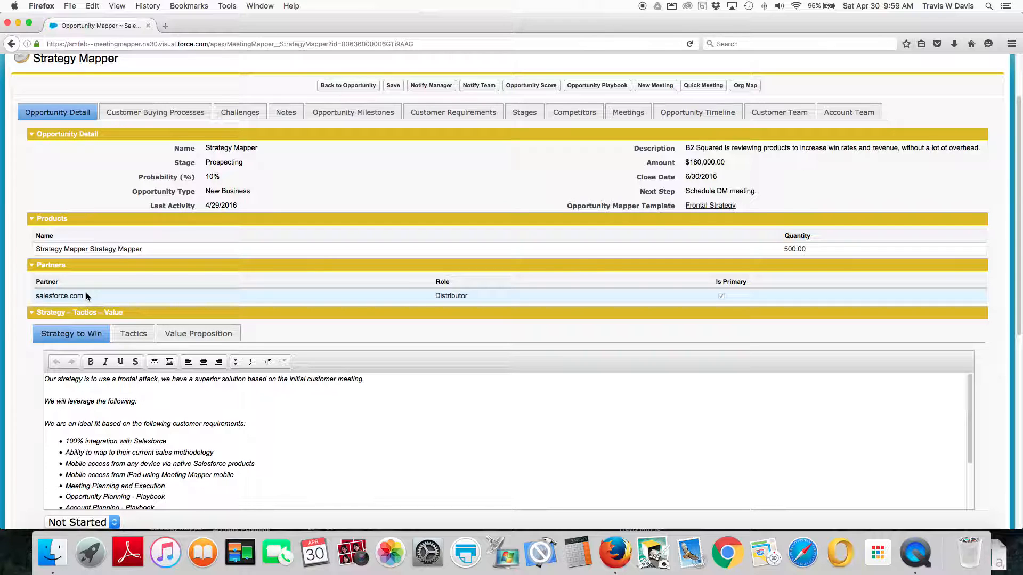
pyautogui.scroll(-5, 121, 279)
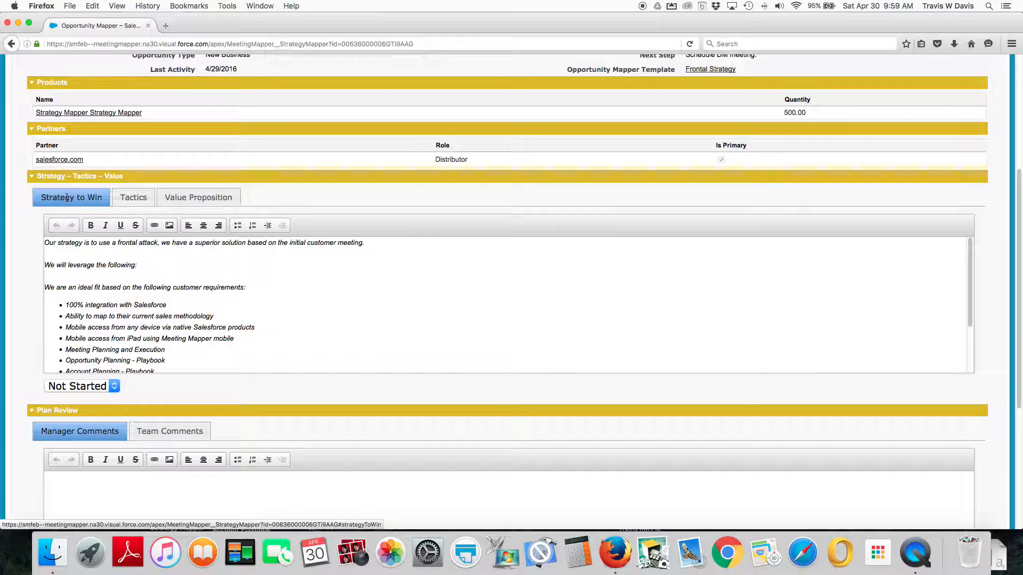
pyautogui.click(123, 197)
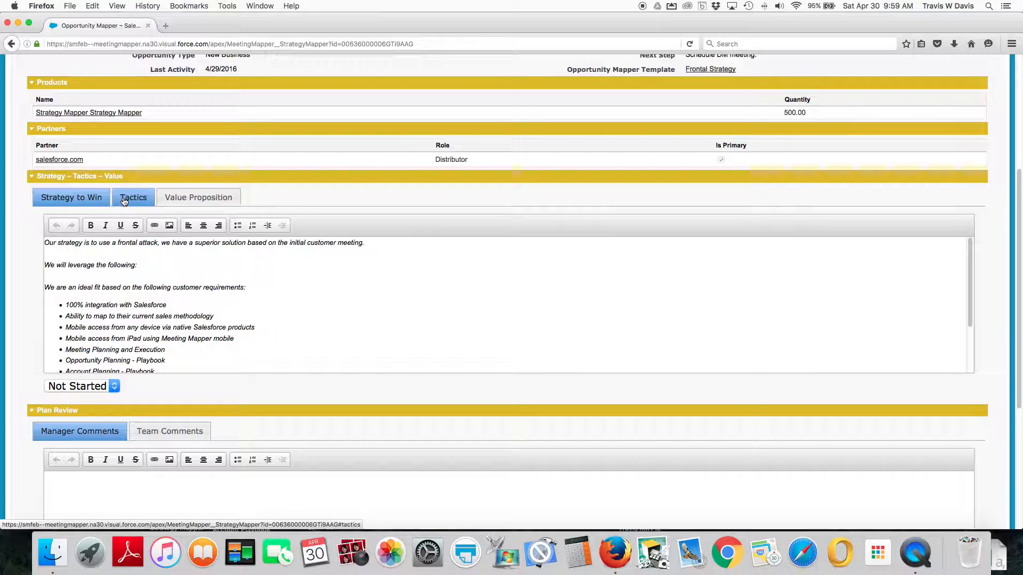
pyautogui.click(176, 198)
pyautogui.click(60, 200)
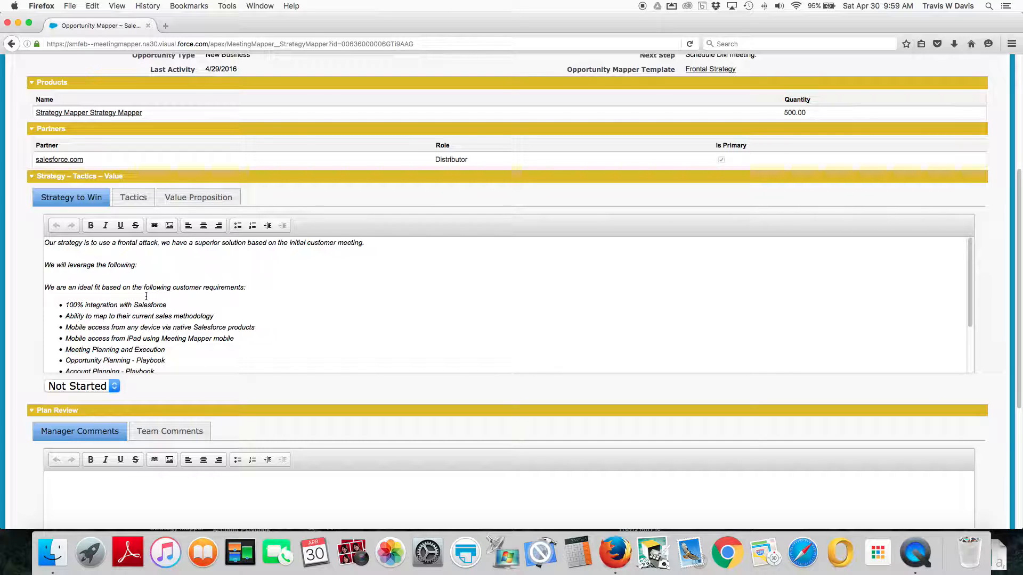
pyautogui.click(138, 202)
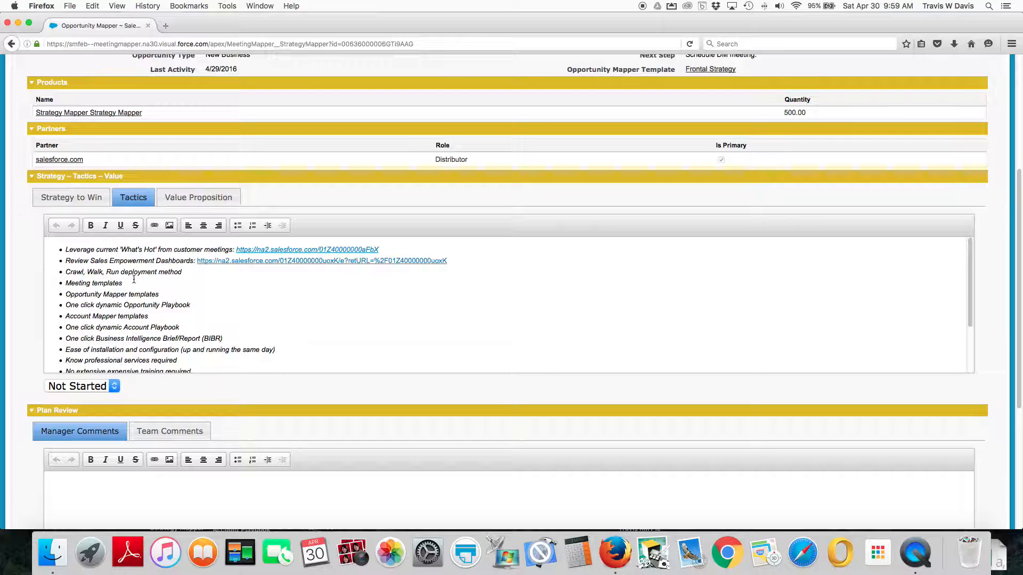
pyautogui.click(84, 202)
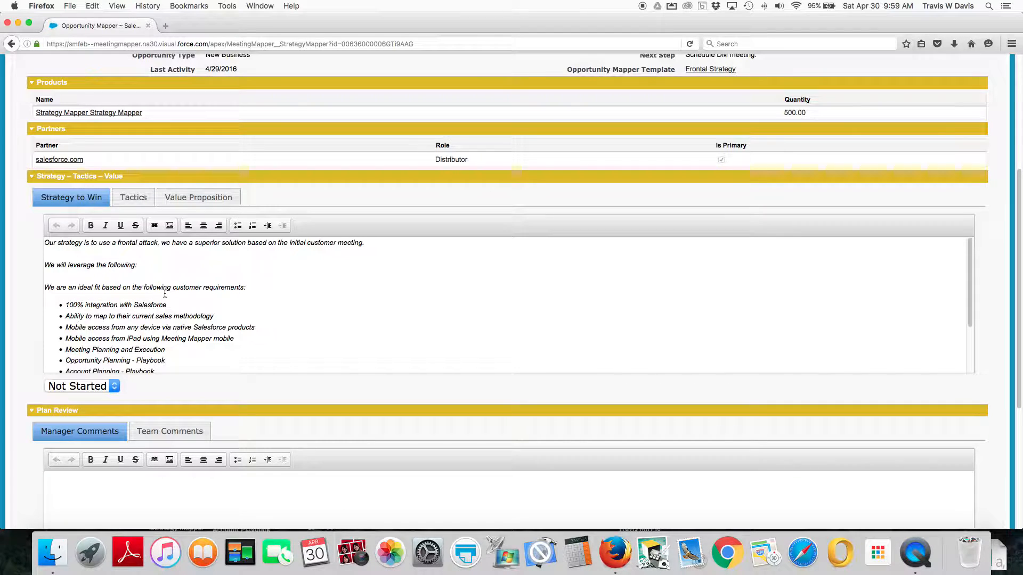
# Set the status of the Strategy to Win section to Working.
pyautogui.scroll(-3, 139, 345)
pyautogui.click(114, 385)
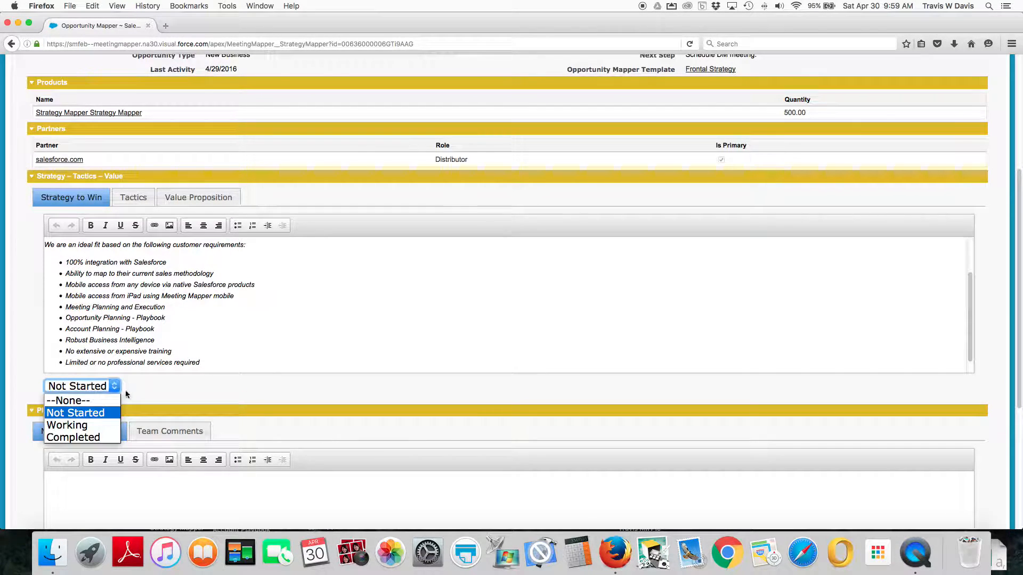
pyautogui.scroll(-1, 113, 394)
pyautogui.click(113, 379)
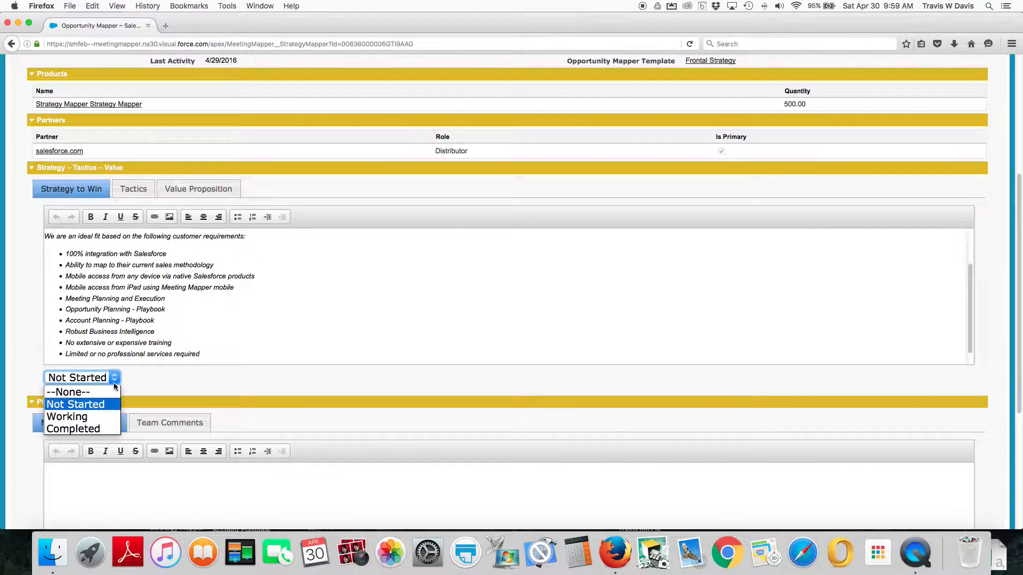
pyautogui.click(79, 417)
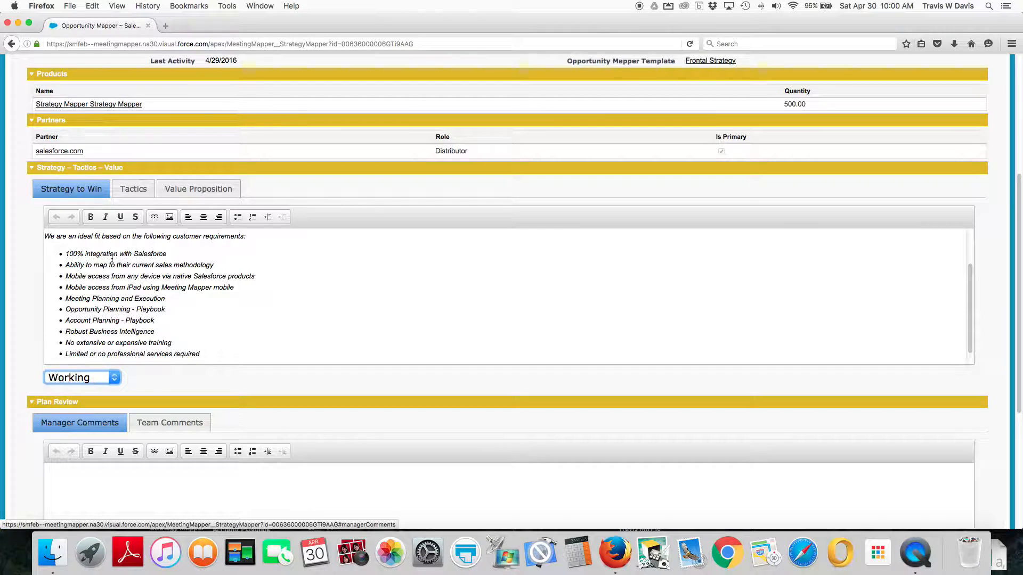
# Set the Tactics status to Working and the Value Proposition status to Completed.
pyautogui.click(131, 193)
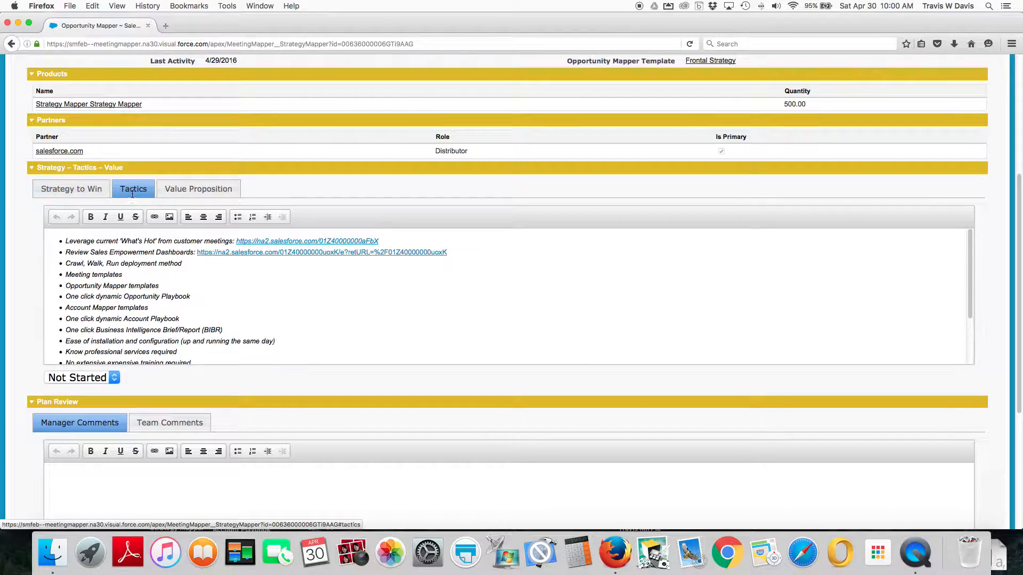
pyautogui.click(114, 378)
pyautogui.click(86, 417)
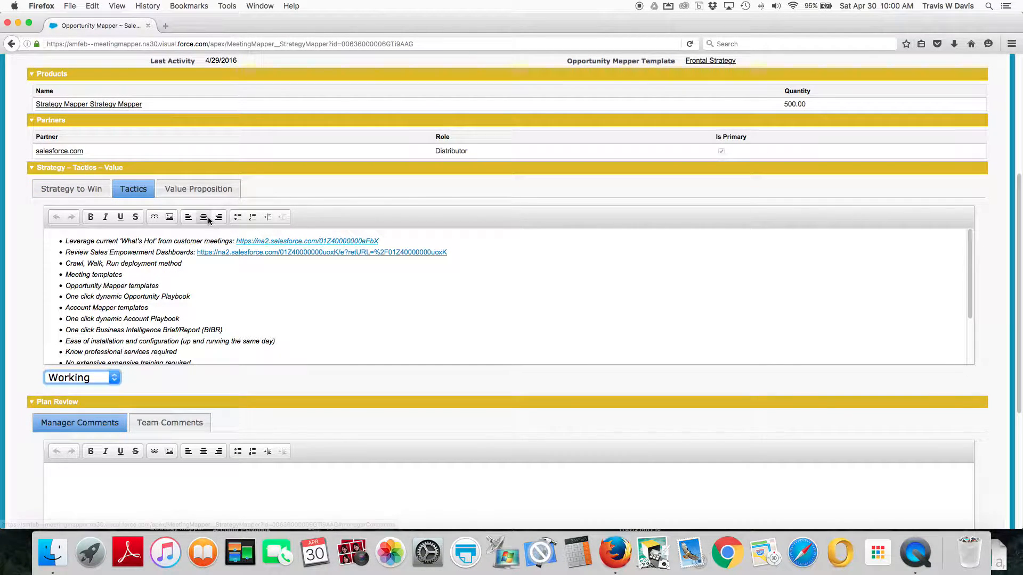
pyautogui.click(197, 195)
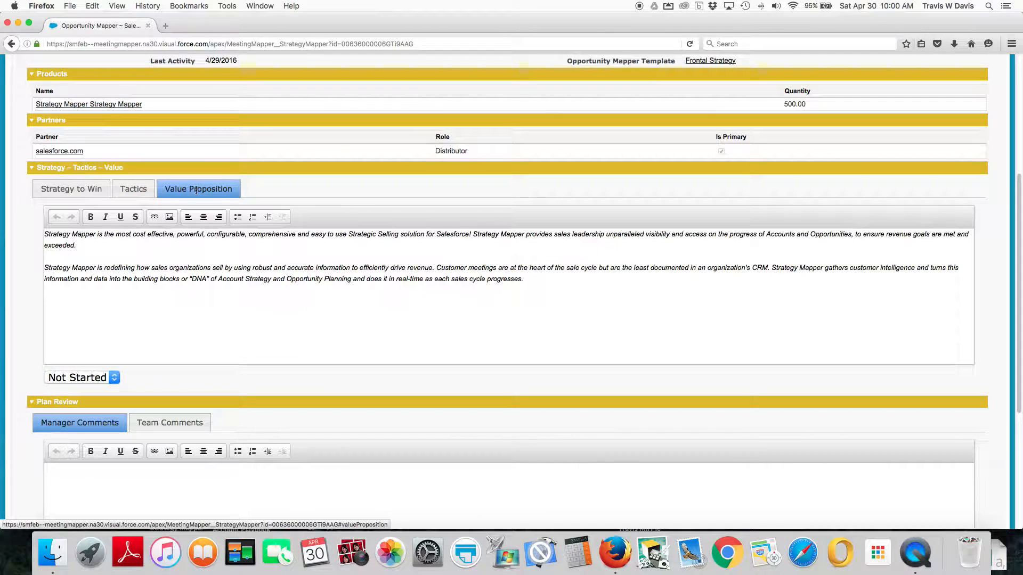
pyautogui.click(114, 378)
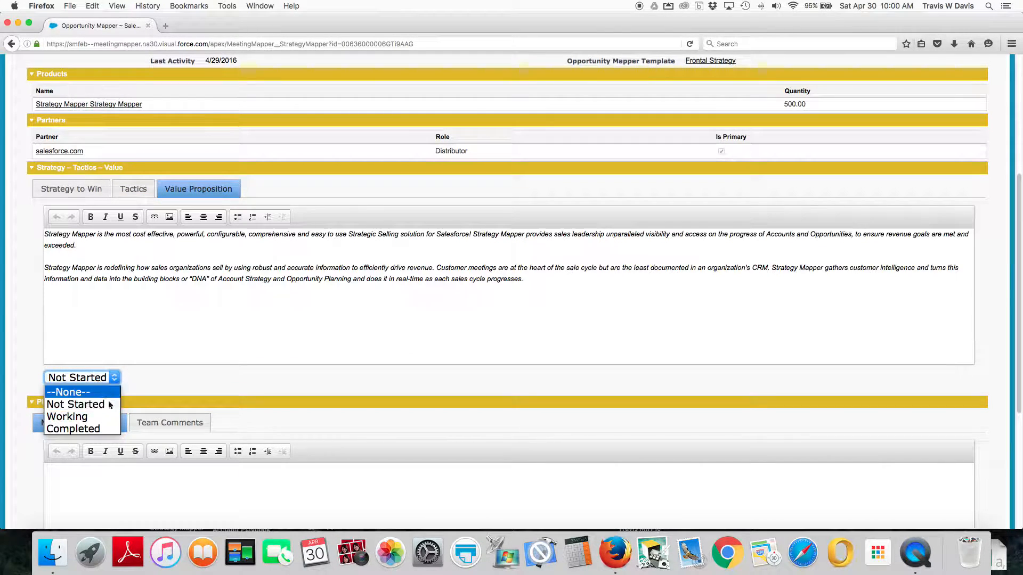
pyautogui.click(97, 429)
# Examine the Plan Review comments, Open Activities and Attachments sections of the opportunity plan.
pyautogui.scroll(-5, 216, 317)
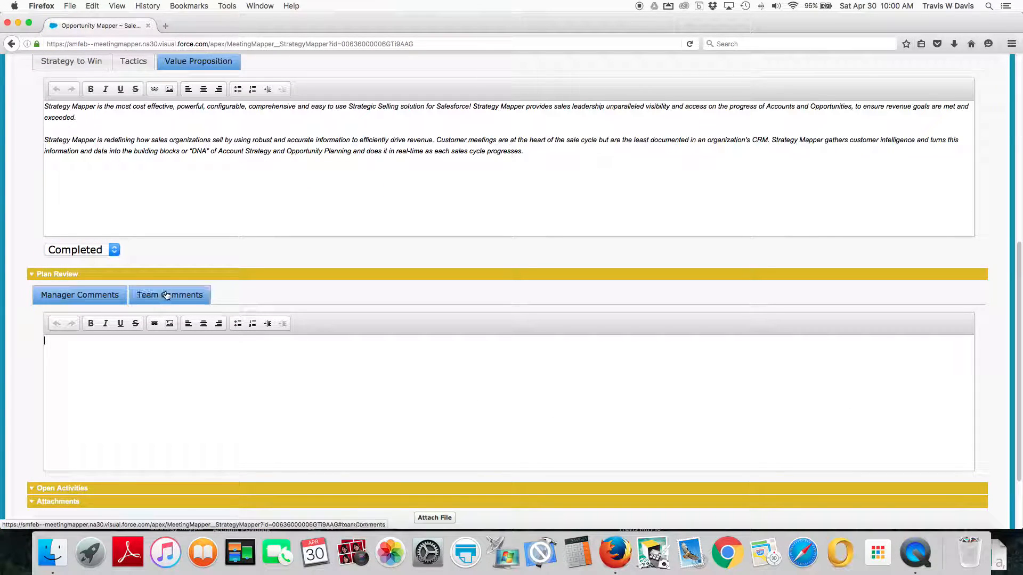
pyautogui.click(138, 372)
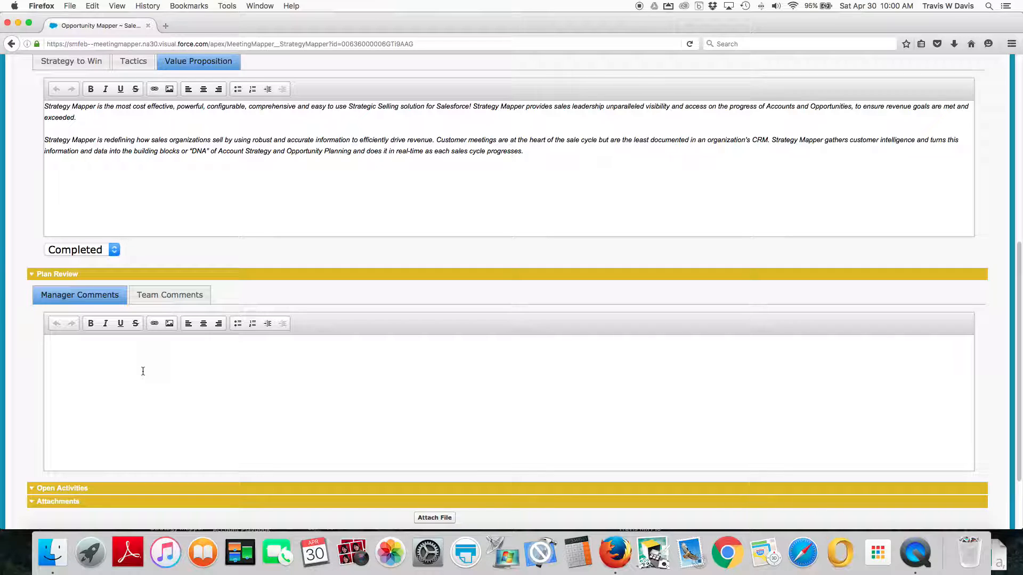
pyautogui.scroll(-4, 192, 360)
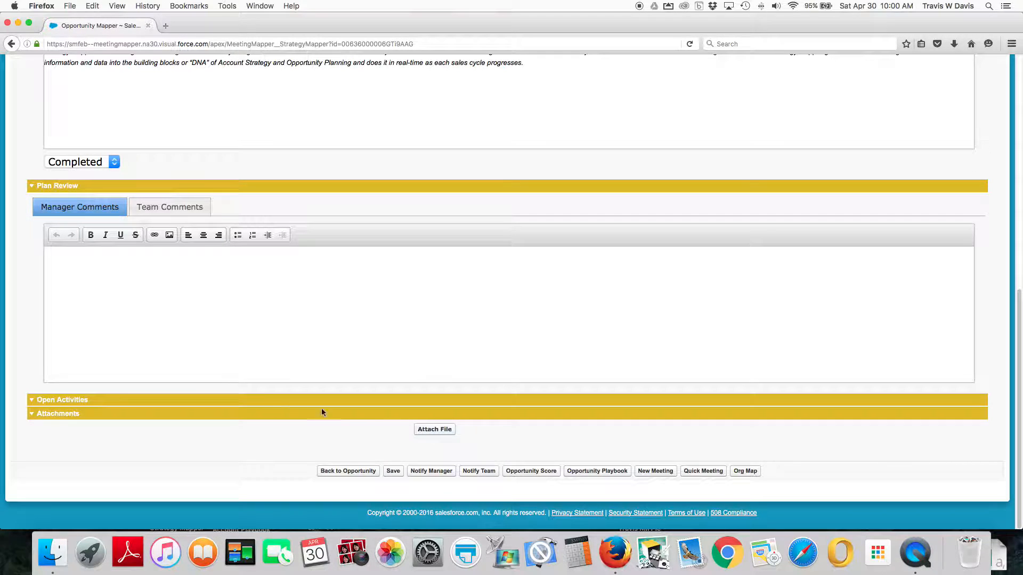
pyautogui.scroll(10, 297, 379)
pyautogui.scroll(8, 297, 379)
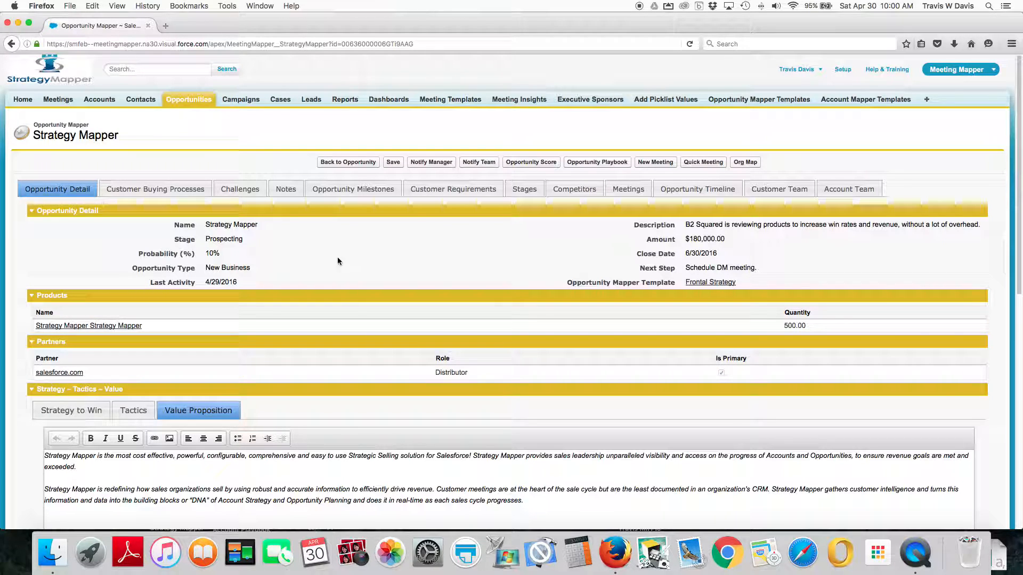
# Insert a new customer buying process at index 5 and set it to Install in production.
pyautogui.click(147, 189)
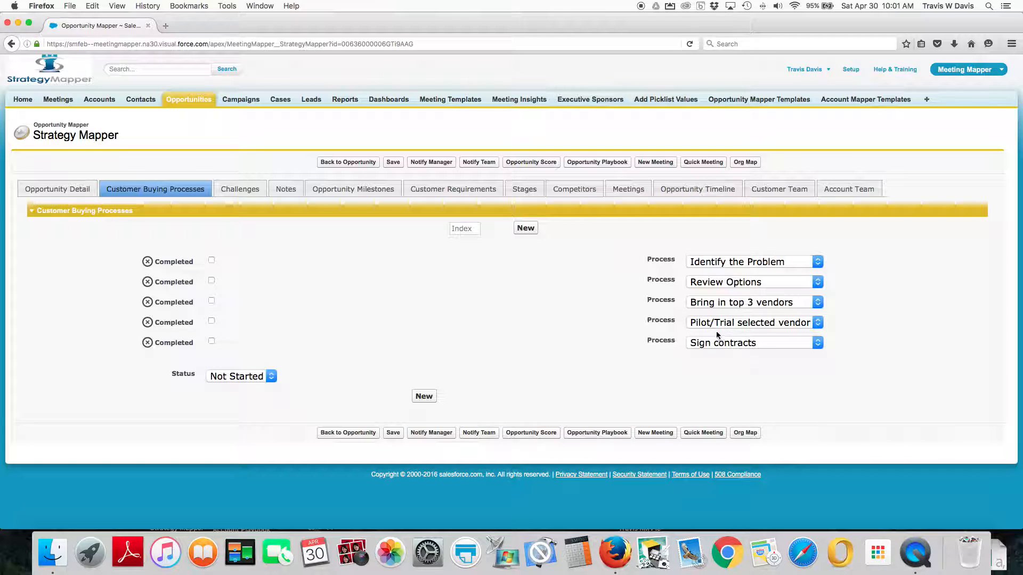
pyautogui.click(466, 230)
pyautogui.write('5')
pyautogui.click(525, 228)
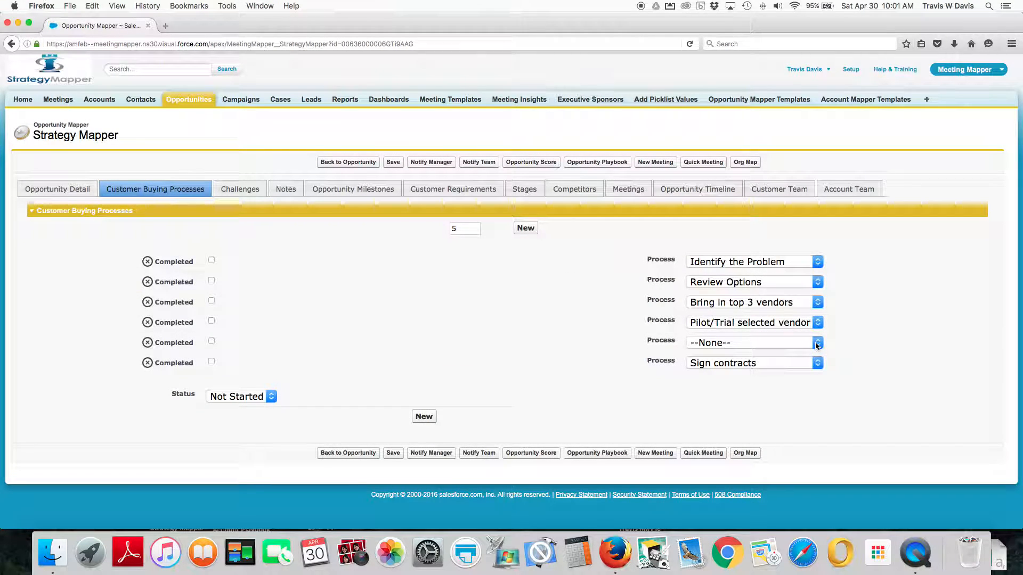
pyautogui.click(793, 344)
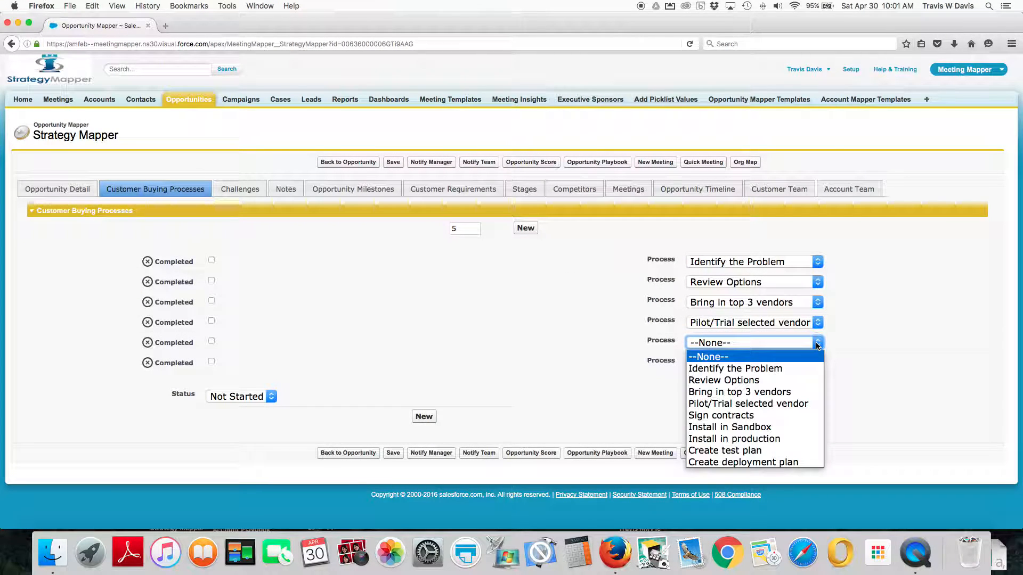
pyautogui.click(762, 437)
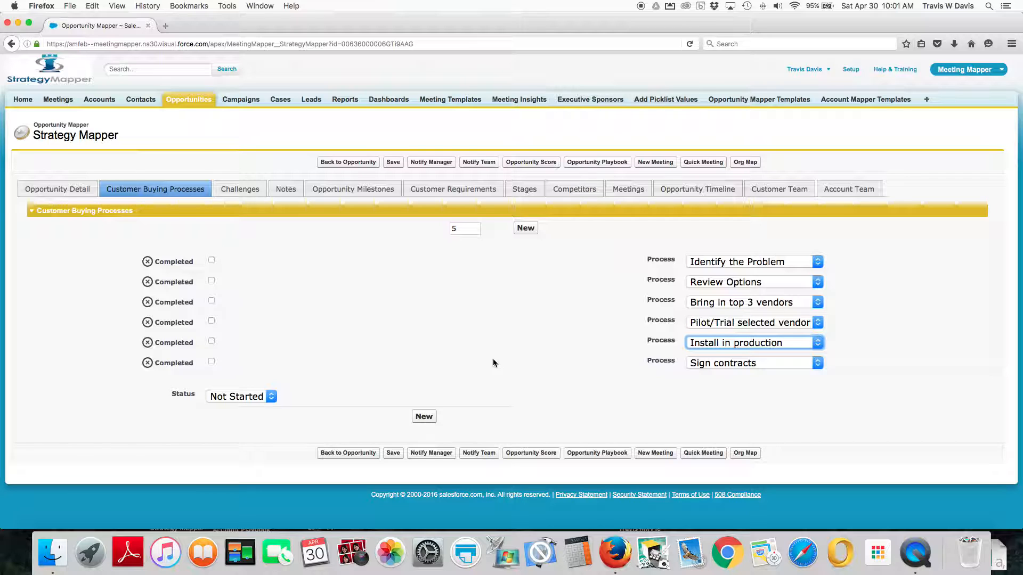
# Set the Customer Buying Processes status to Working and save the plan.
pyautogui.click(272, 397)
pyautogui.click(251, 430)
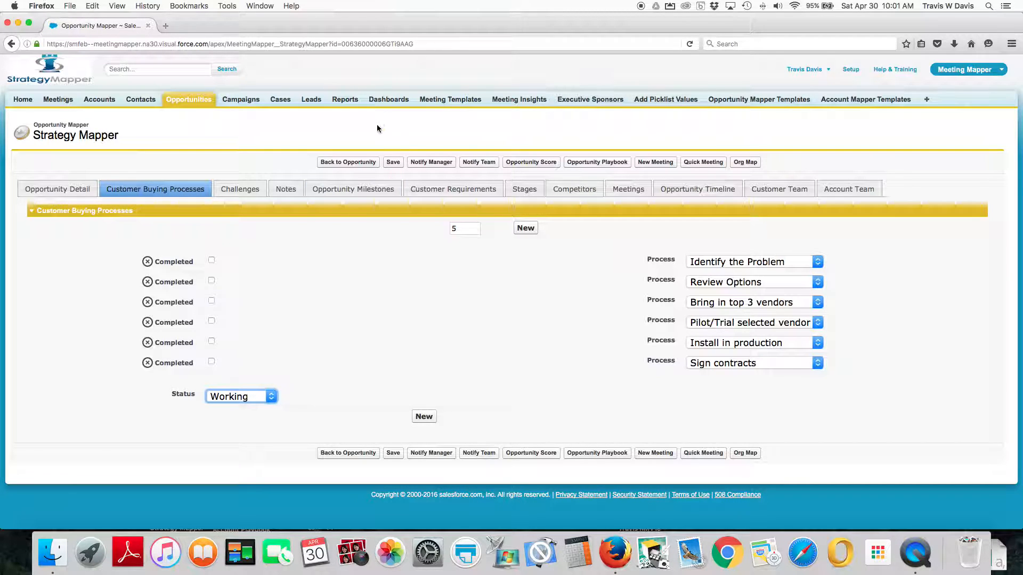
pyautogui.click(393, 163)
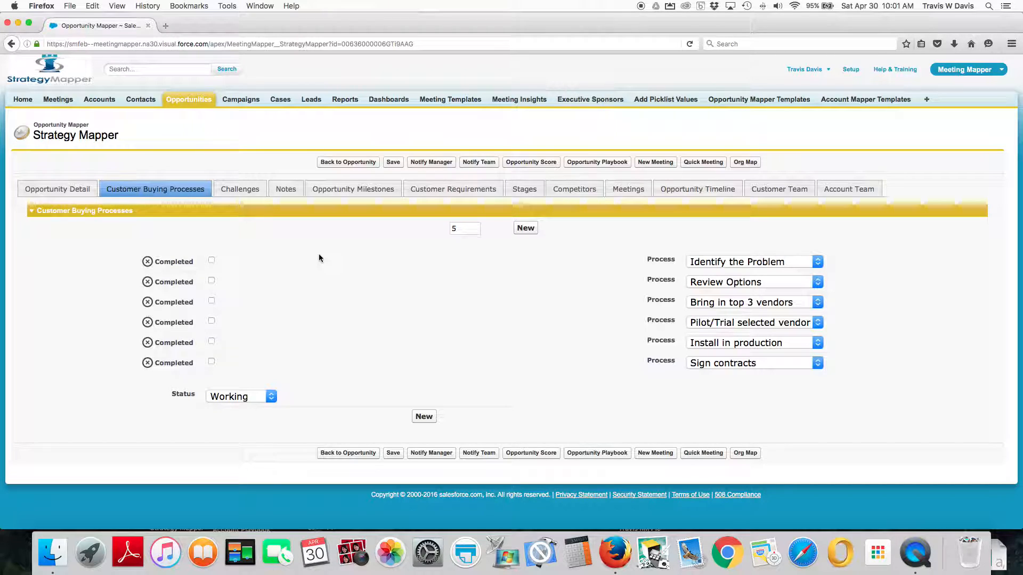
# Set the Challenges status to Working and save the plan.
pyautogui.click(240, 189)
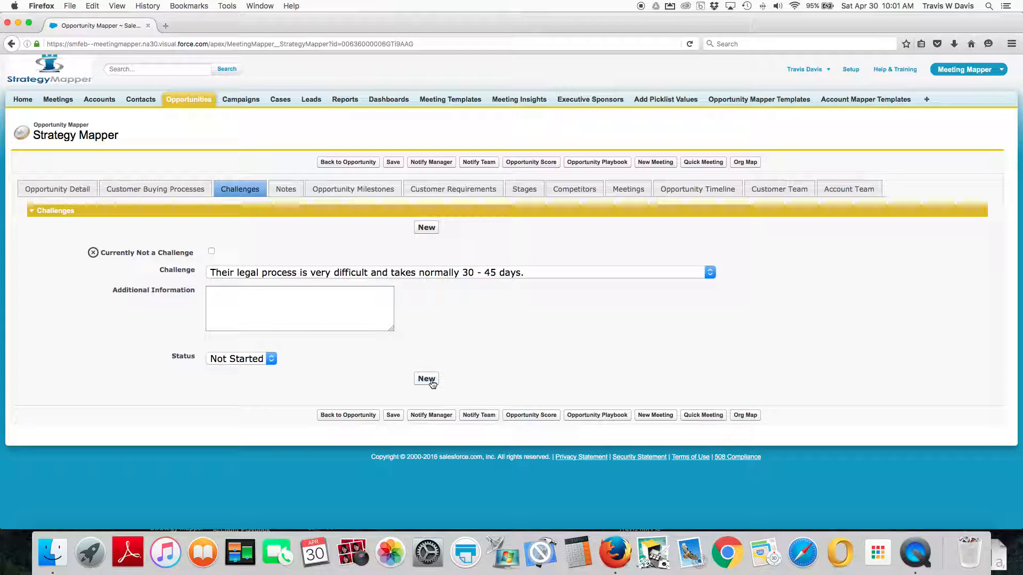
pyautogui.click(272, 361)
pyautogui.click(251, 397)
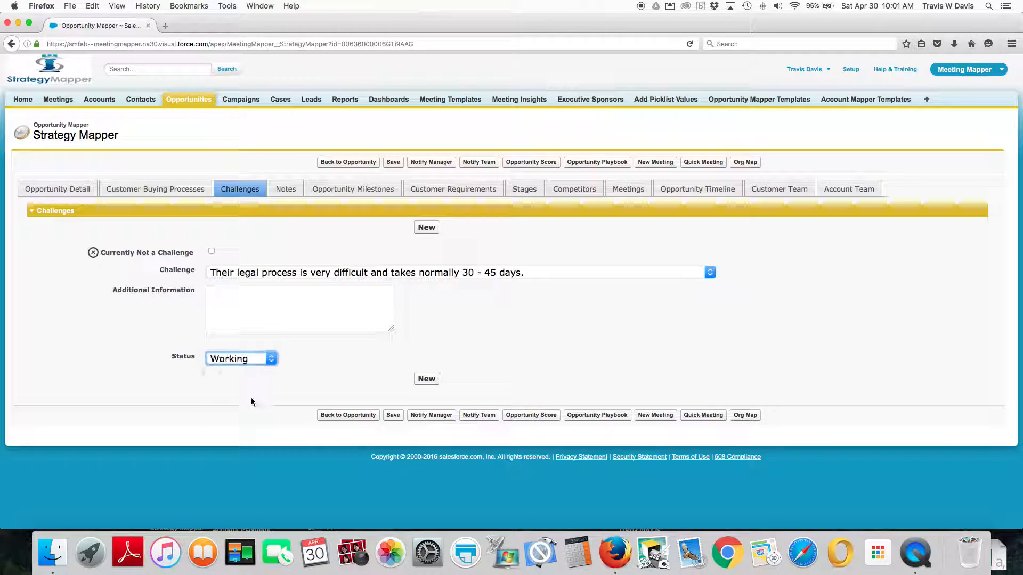
pyautogui.click(392, 162)
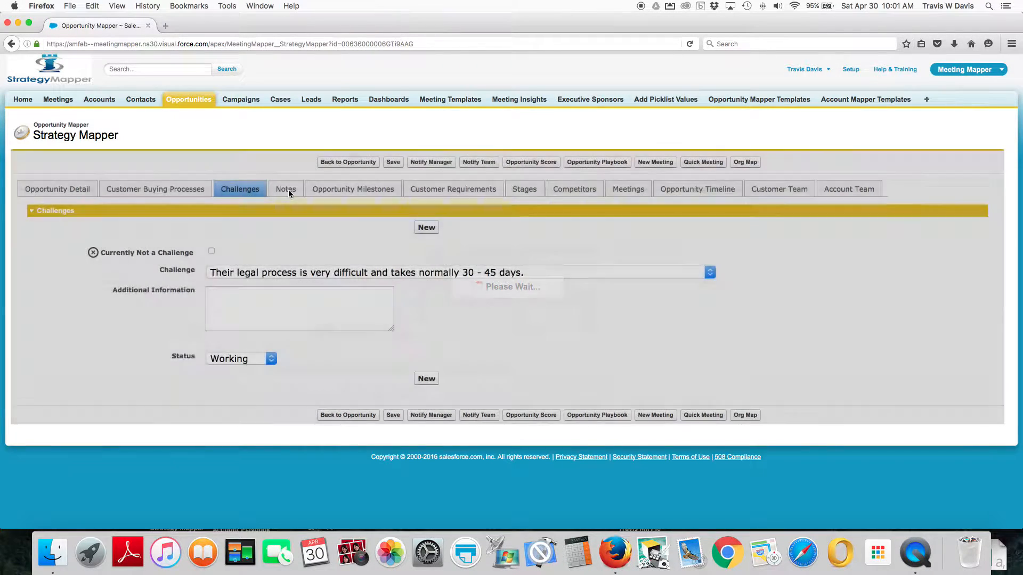
# Add a note reading "Called customer and understand they want to move forward." and date it 4/30/2016 10:01 AM.
pyautogui.click(289, 190)
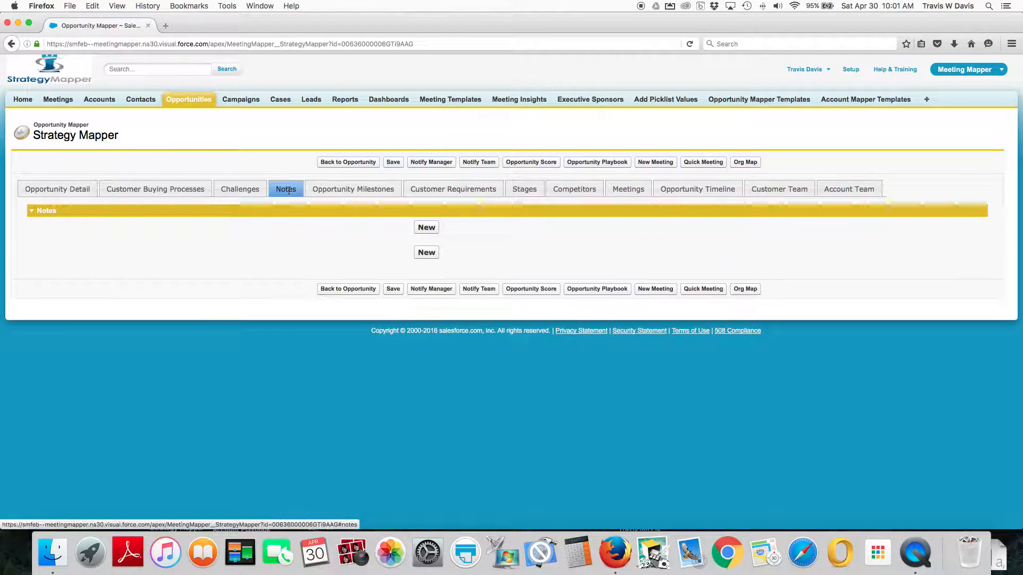
pyautogui.click(430, 229)
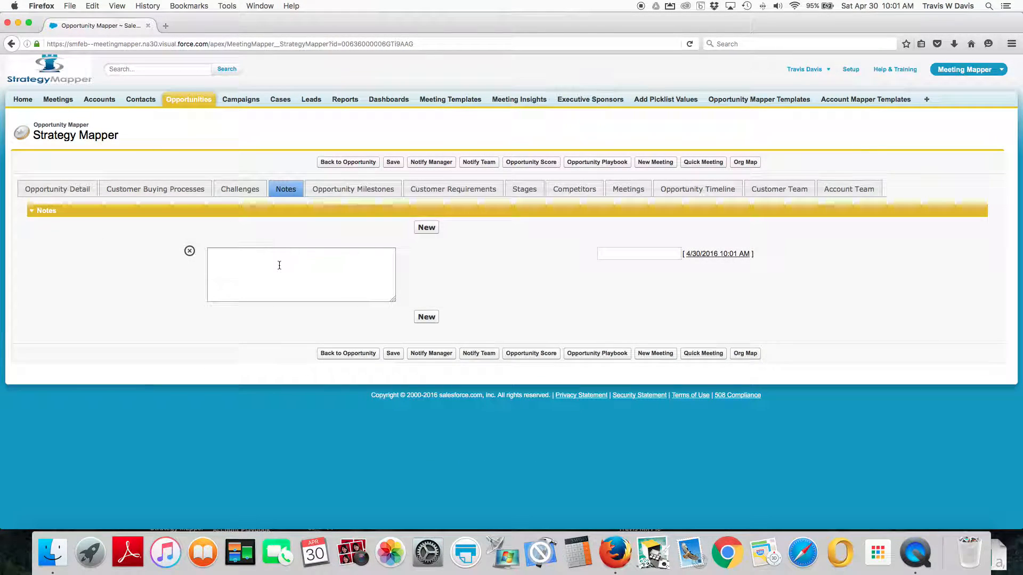
pyautogui.click(279, 265)
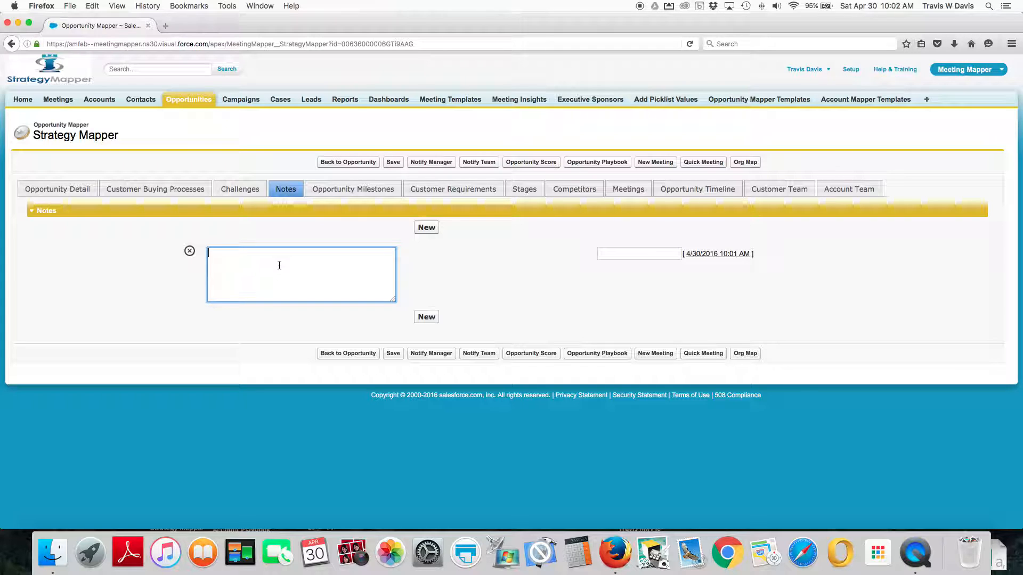
pyautogui.write('Called customer and understand they want to move forward.')
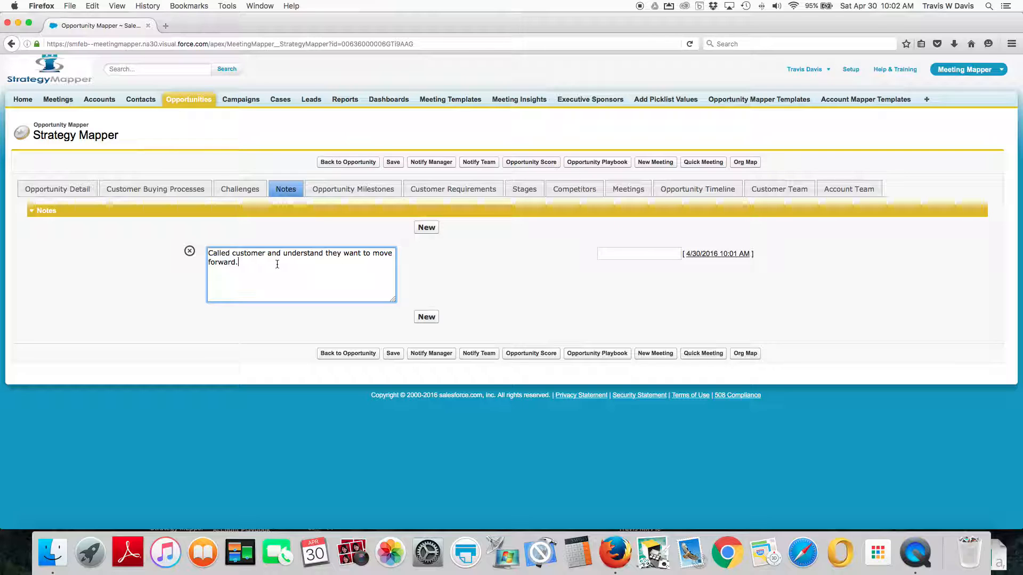
pyautogui.click(720, 255)
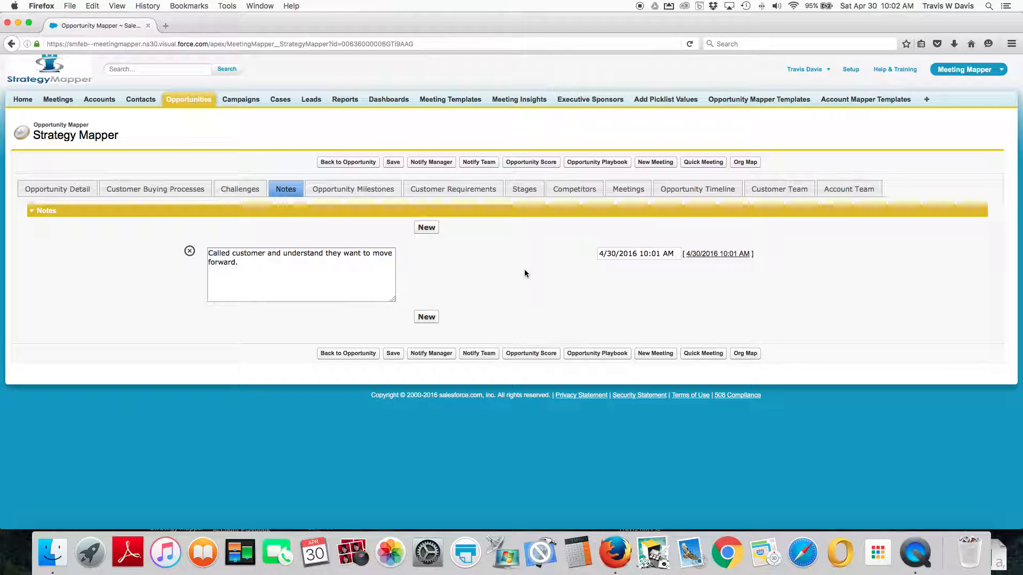
# Give the "Uwaware - Inform on Strategy Mapper" opportunity milestone the comment "Additional information.", a green status and the Prospecting stage.
pyautogui.click(356, 192)
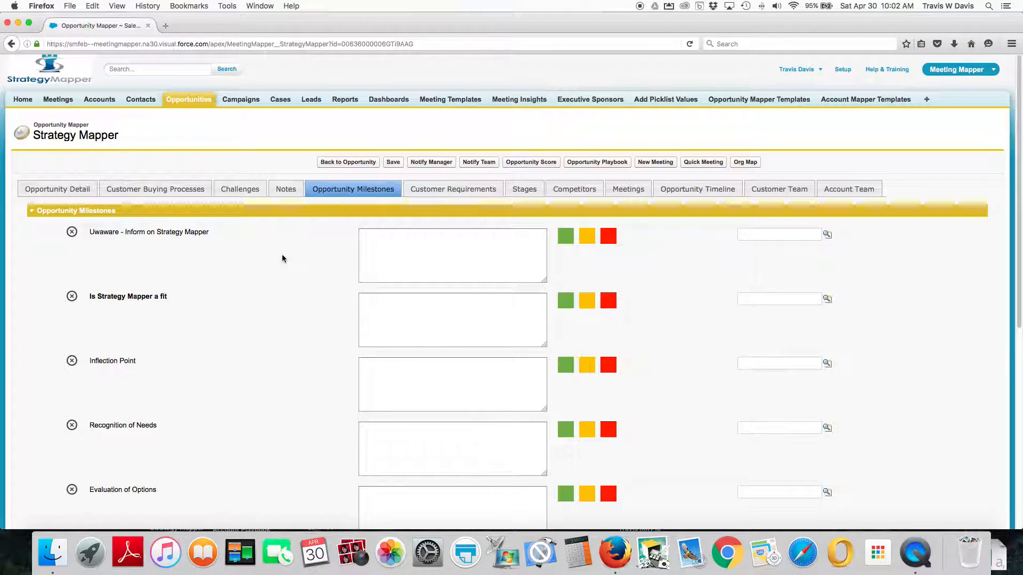
pyautogui.scroll(-2, 283, 257)
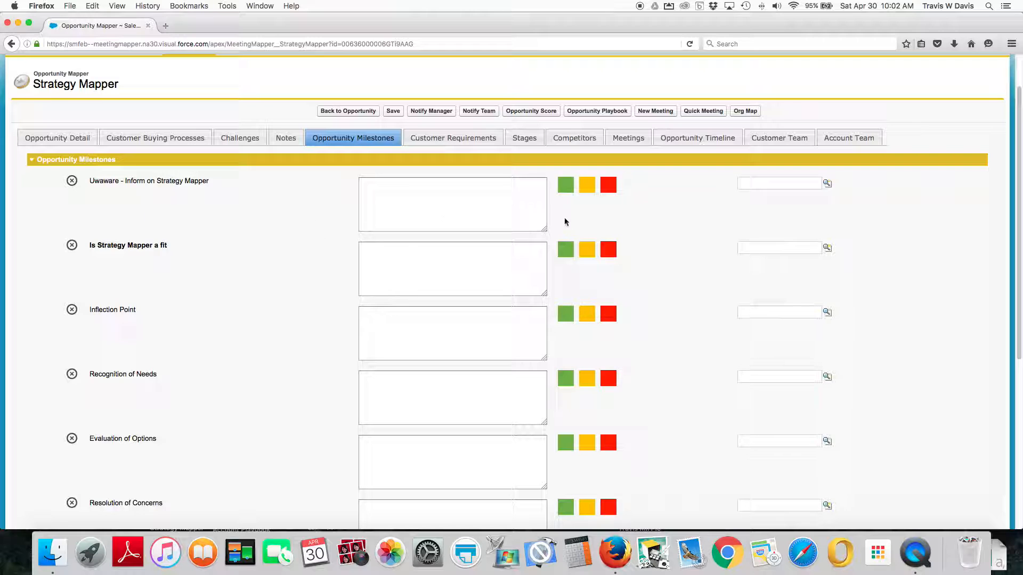
pyautogui.click(434, 192)
pyautogui.write('Additiona')
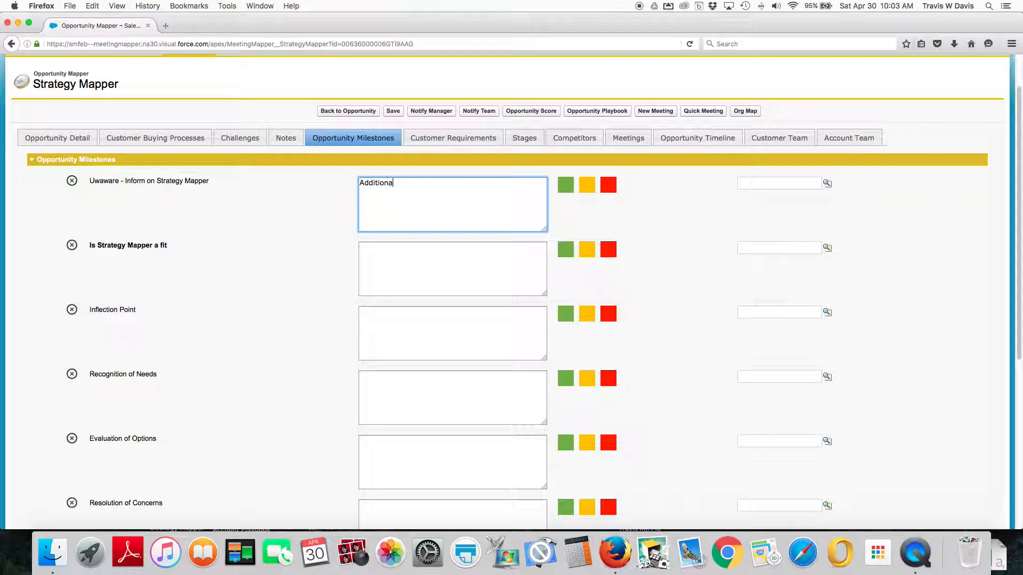
pyautogui.write('l information.')
pyautogui.click(568, 191)
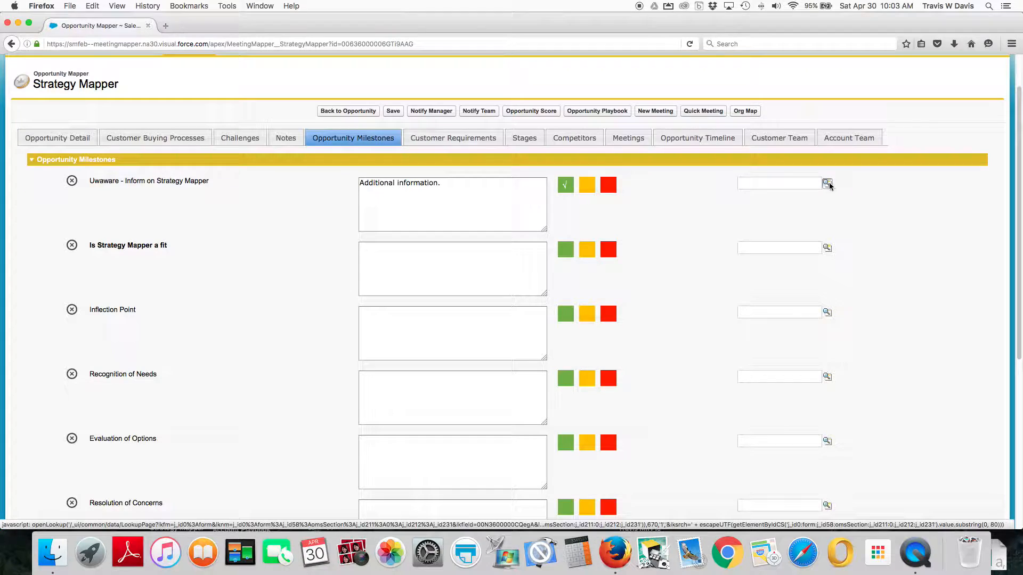
pyautogui.click(829, 183)
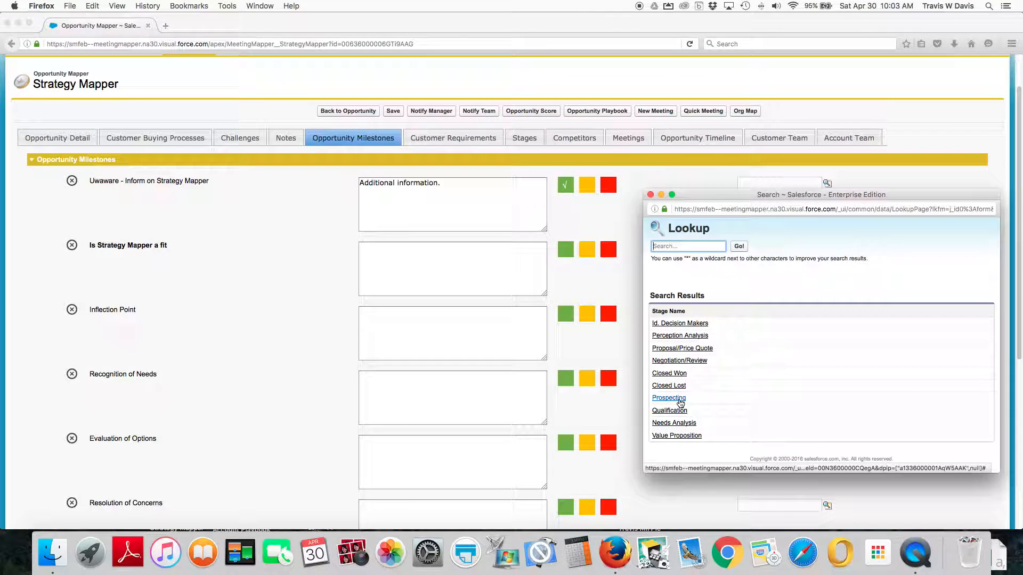
pyautogui.click(682, 397)
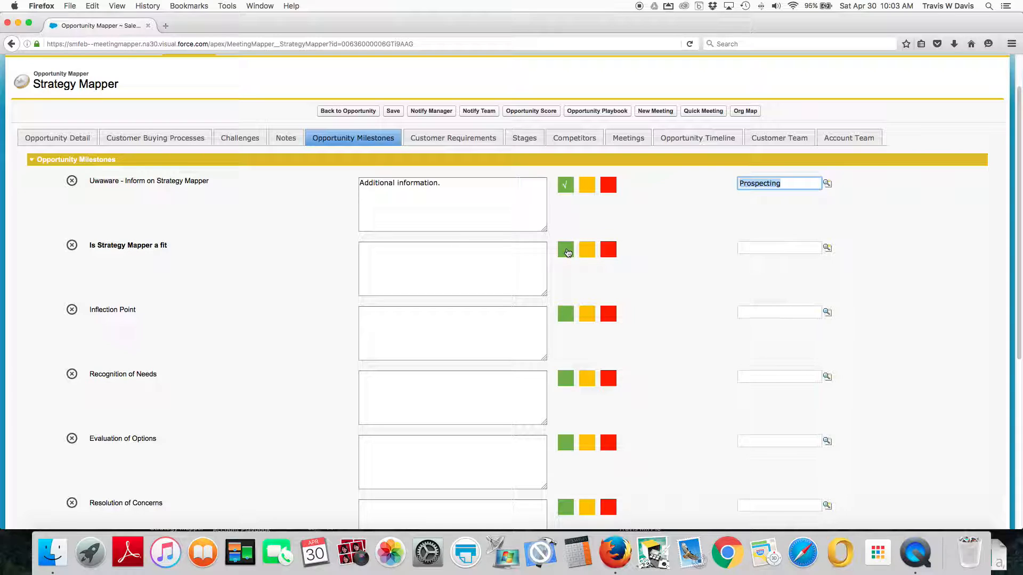
# Set the "Is Strategy Mapper a fit" milestone to red, assign it the Prospecting stage and save the plan.
pyautogui.click(609, 251)
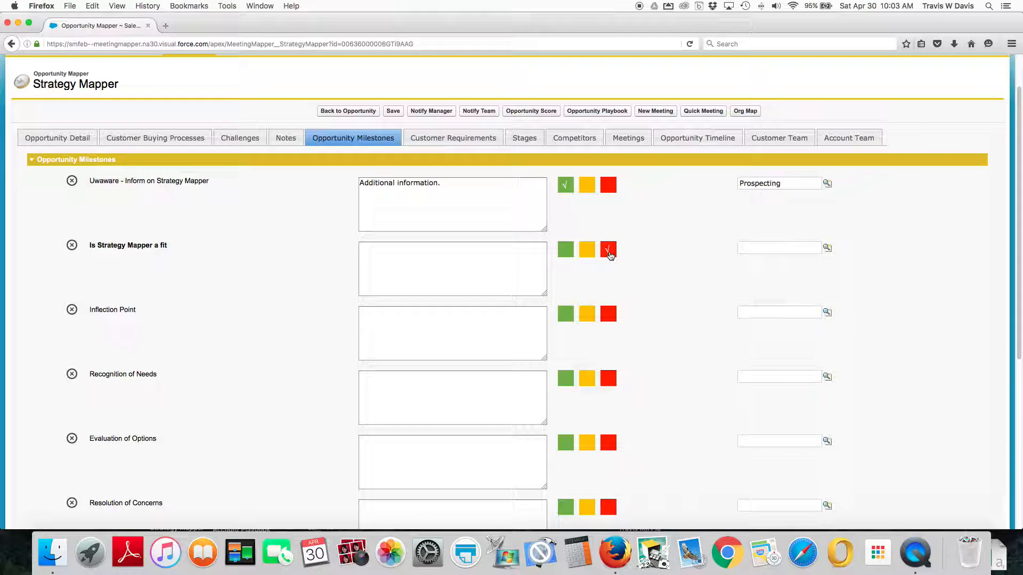
pyautogui.click(393, 110)
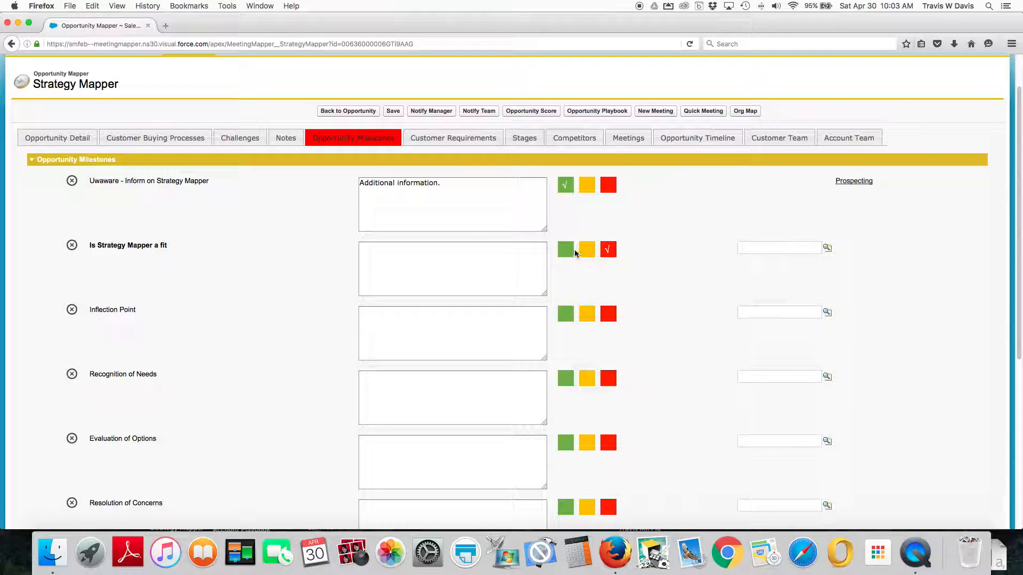
pyautogui.click(827, 248)
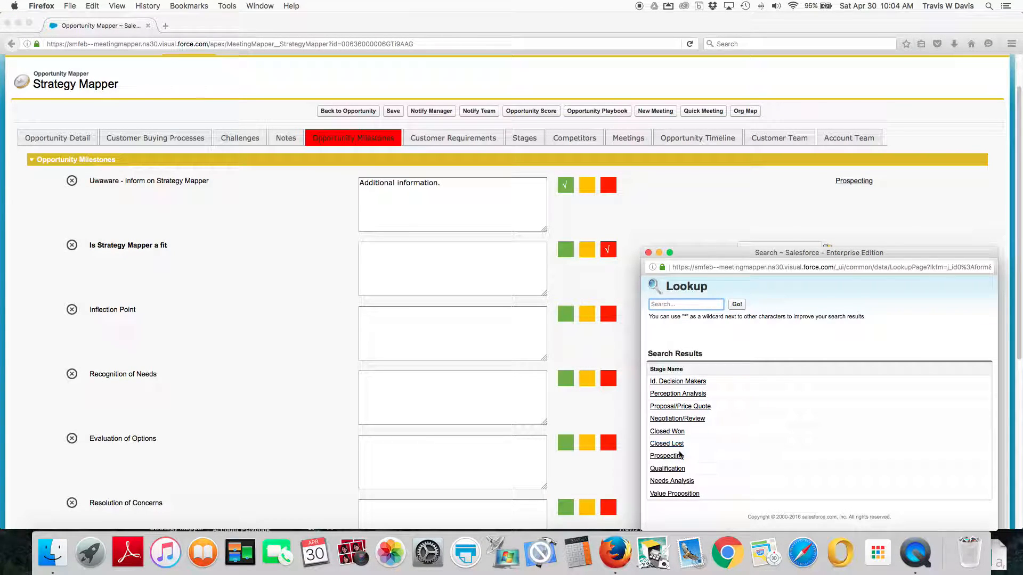
pyautogui.click(667, 456)
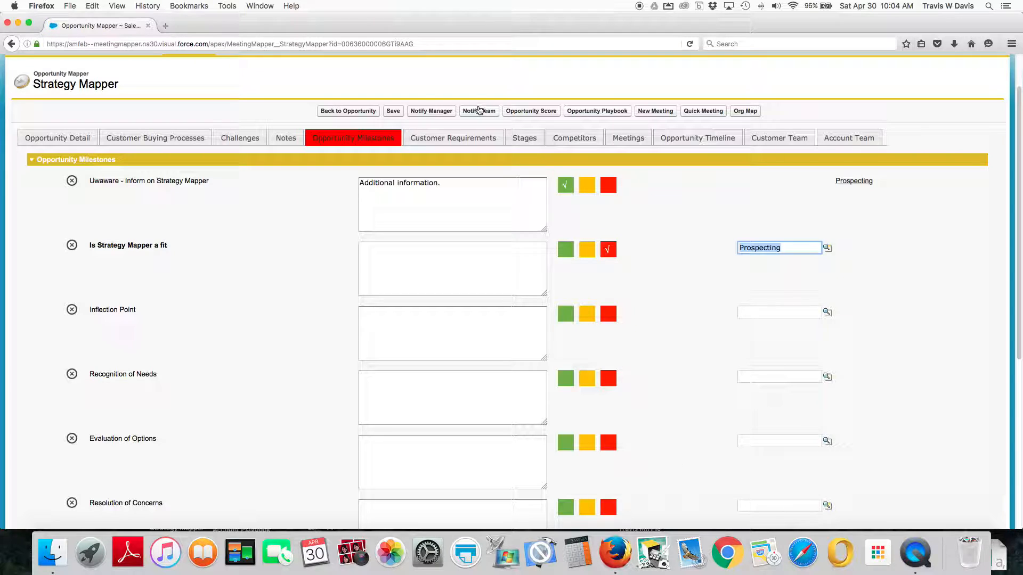
pyautogui.click(394, 111)
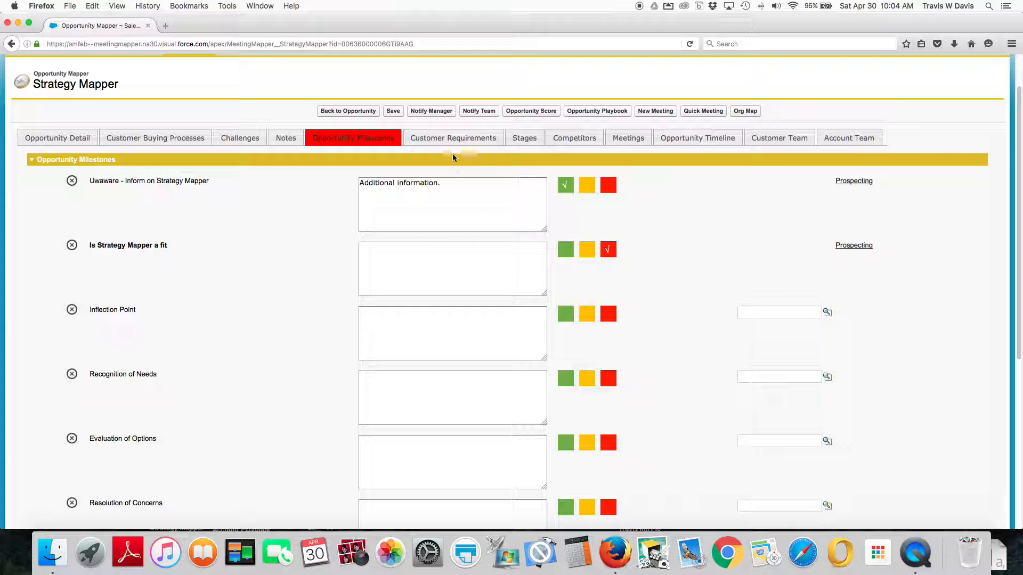
# Review the customer requirements and the Prospecting stage's questions, helpful links and related meeting.
pyautogui.click(444, 137)
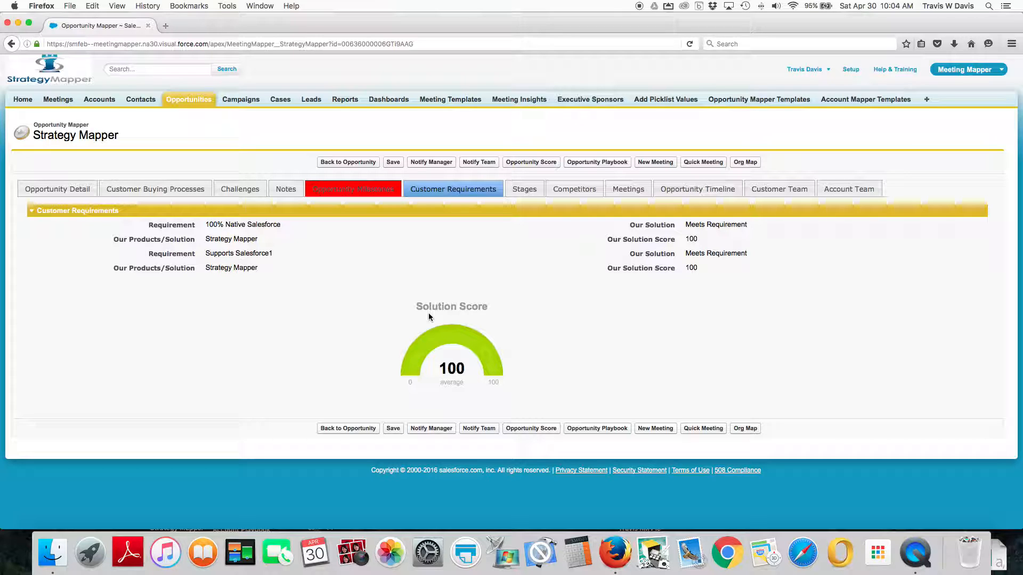
pyautogui.click(526, 191)
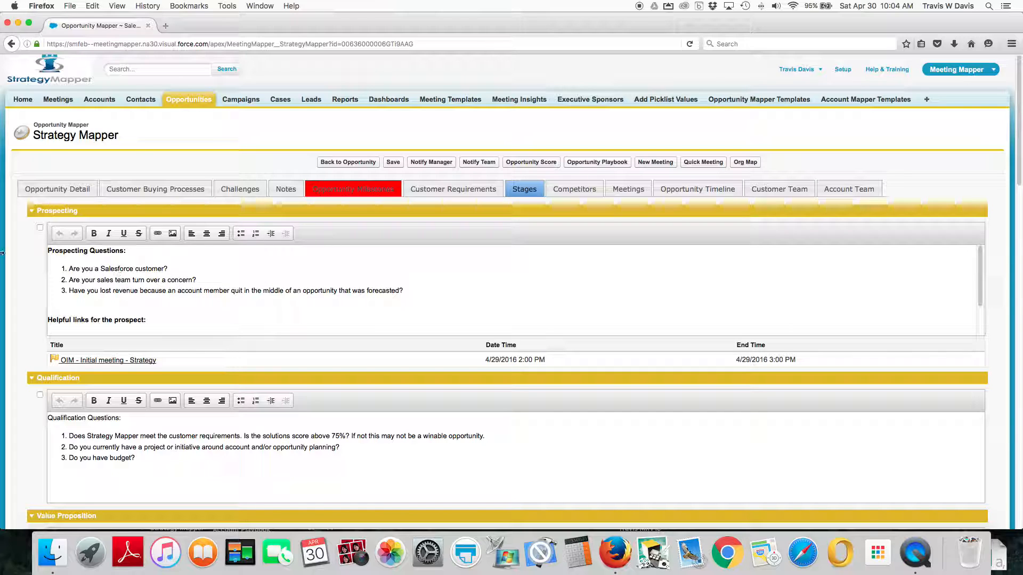
pyautogui.scroll(-2, 159, 274)
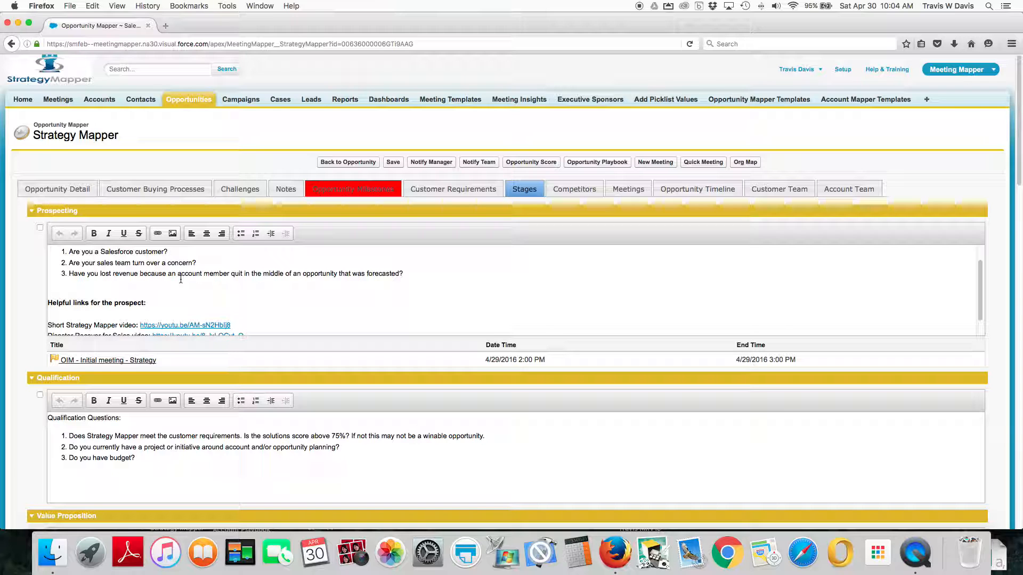
pyautogui.scroll(-2, 191, 276)
pyautogui.scroll(3, 202, 280)
pyautogui.scroll(1, 207, 281)
pyautogui.scroll(-3, 228, 285)
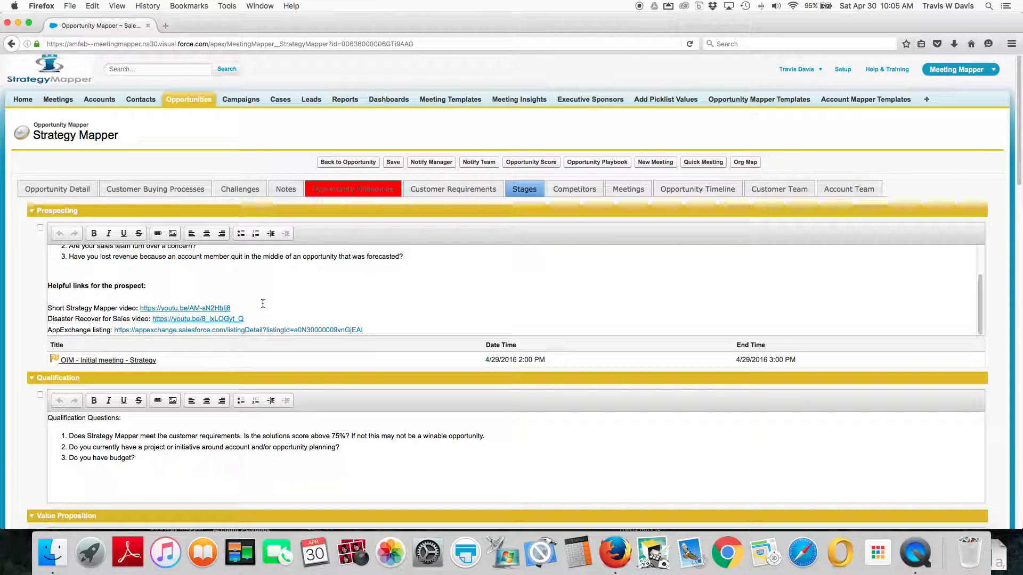
pyautogui.scroll(-1, 263, 304)
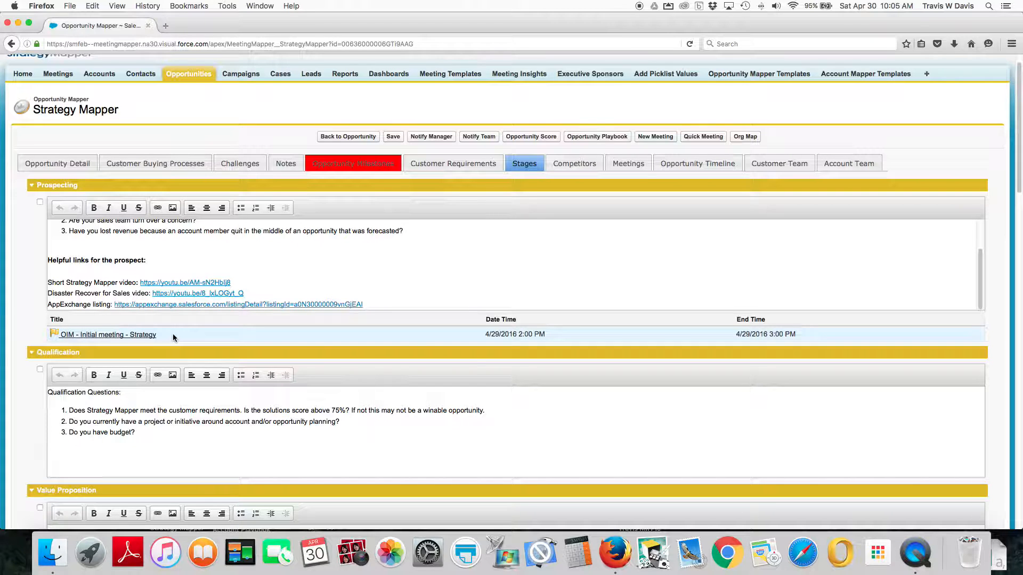
pyautogui.click(32, 185)
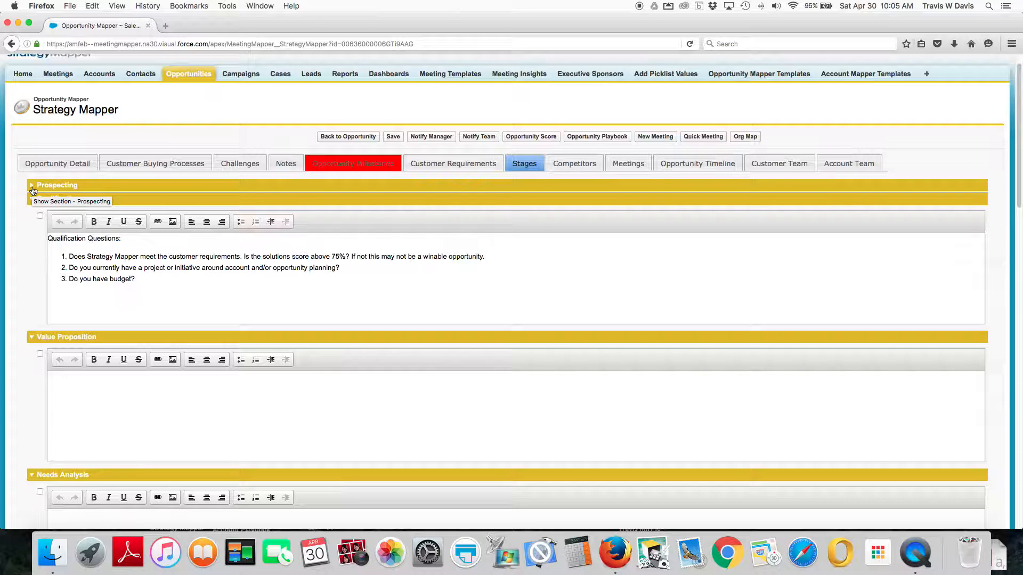
pyautogui.click(32, 185)
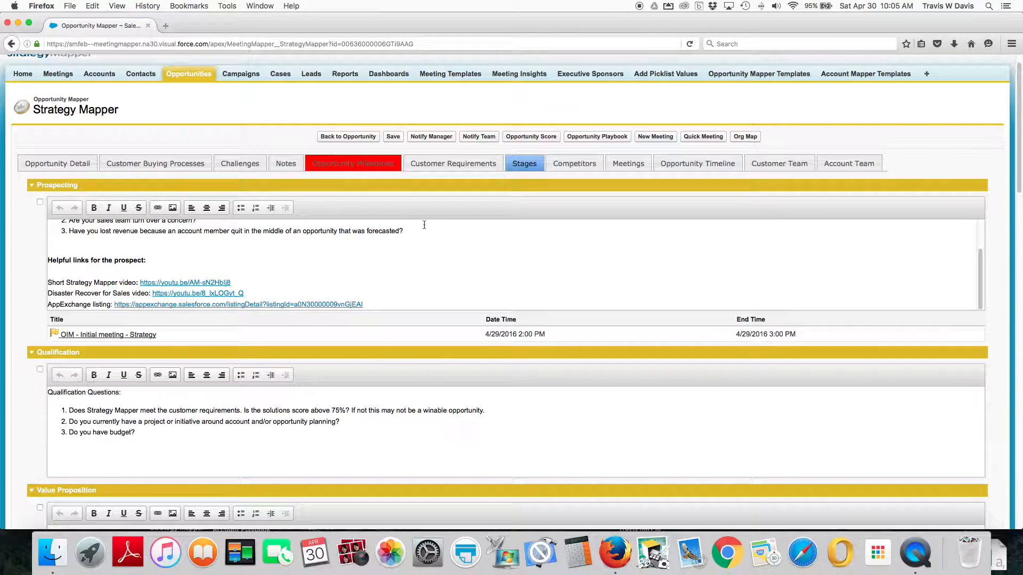
# Review the competitors and the initial meeting's details, including its public notes, internal notes, requirements and pain points.
pyautogui.click(574, 163)
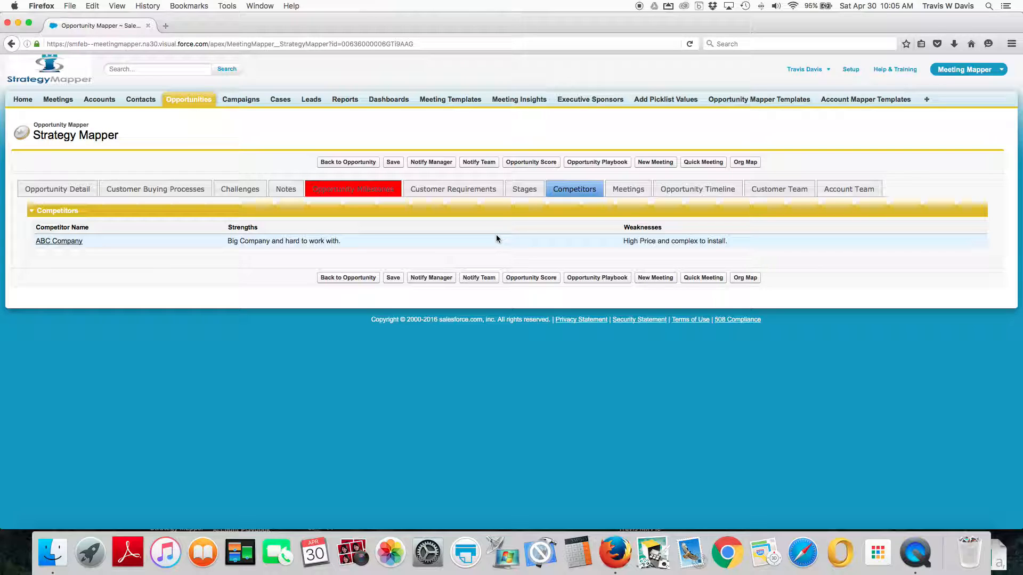
pyautogui.click(628, 189)
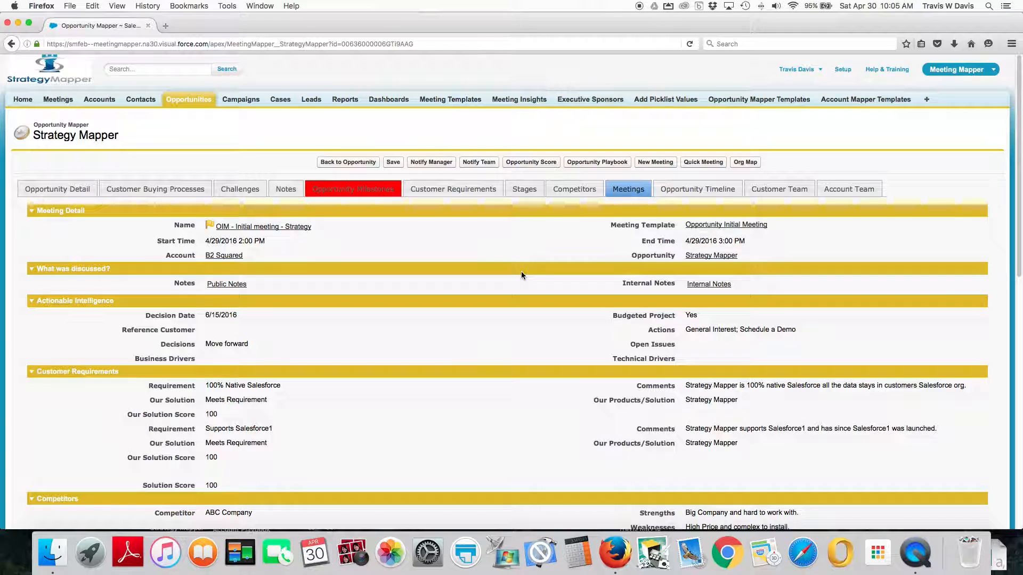
pyautogui.click(226, 284)
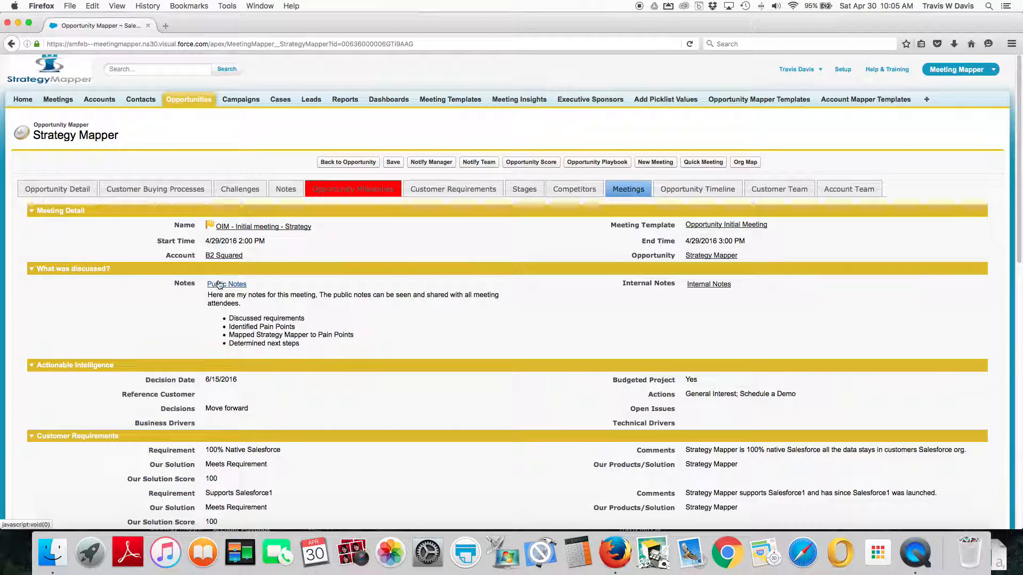
pyautogui.click(711, 284)
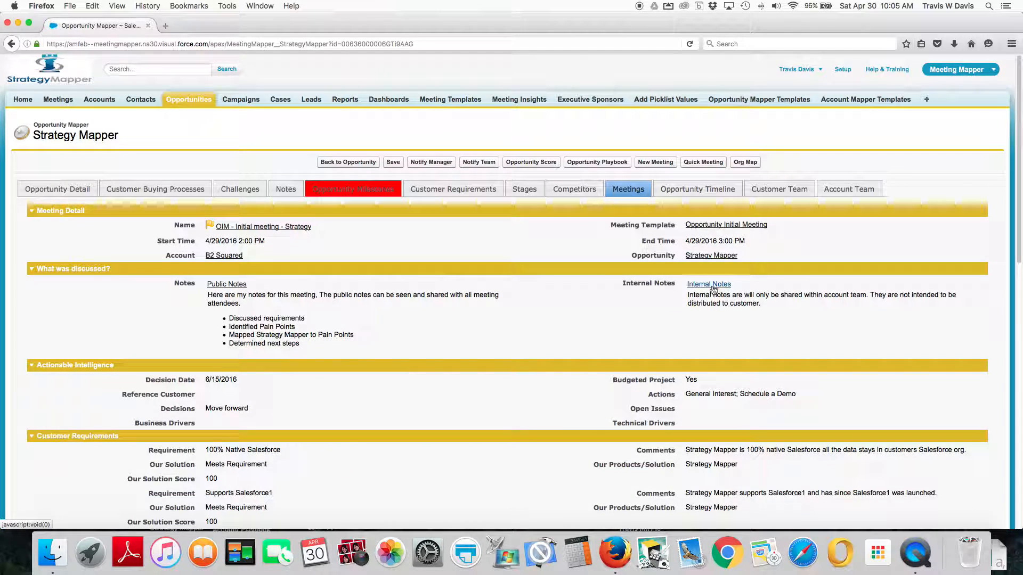
pyautogui.scroll(-2, 571, 277)
pyautogui.scroll(-2, 571, 278)
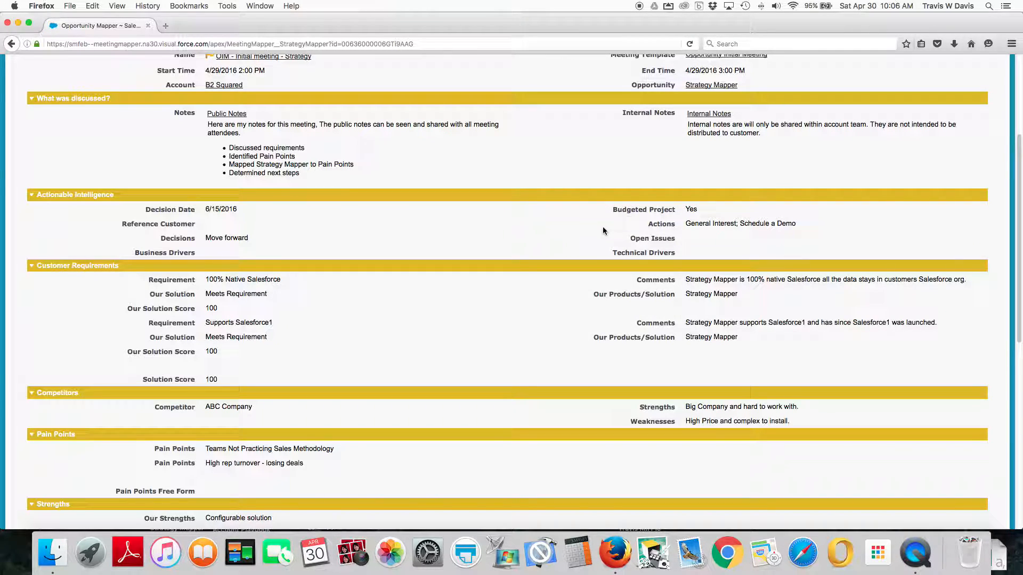
pyautogui.scroll(-5, 602, 230)
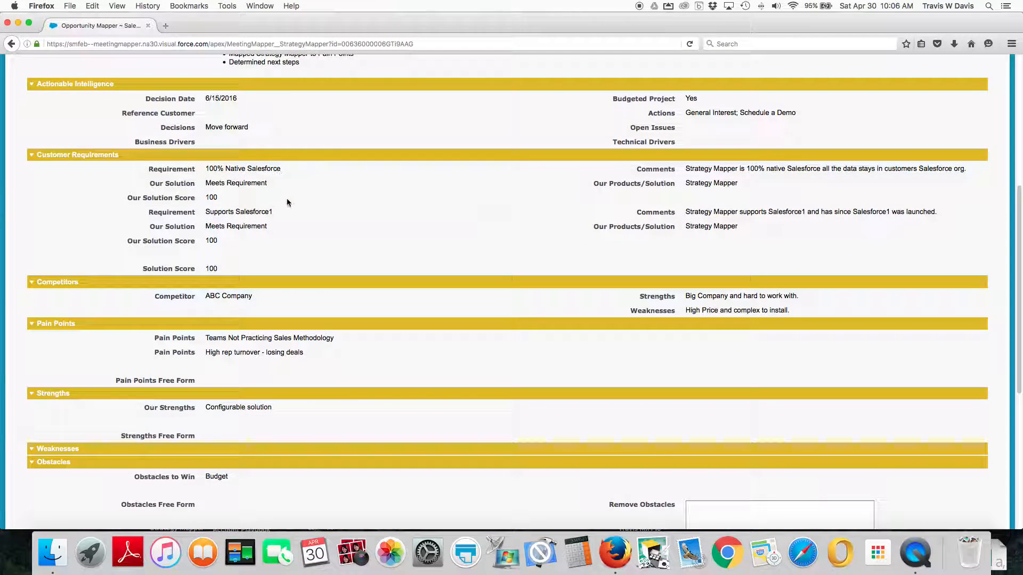
pyautogui.scroll(-2, 287, 202)
pyautogui.scroll(-7, 286, 202)
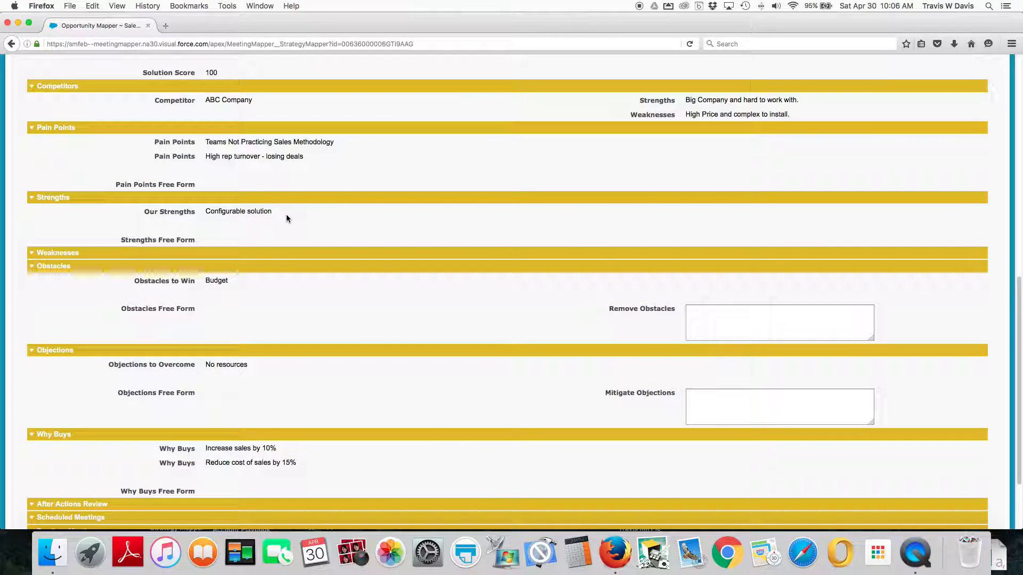
# Enter "Refer to our credit team." as the way to remove the meeting's Budget obstacle.
pyautogui.scroll(-1, 286, 216)
pyautogui.scroll(-2, 287, 217)
pyautogui.click(700, 267)
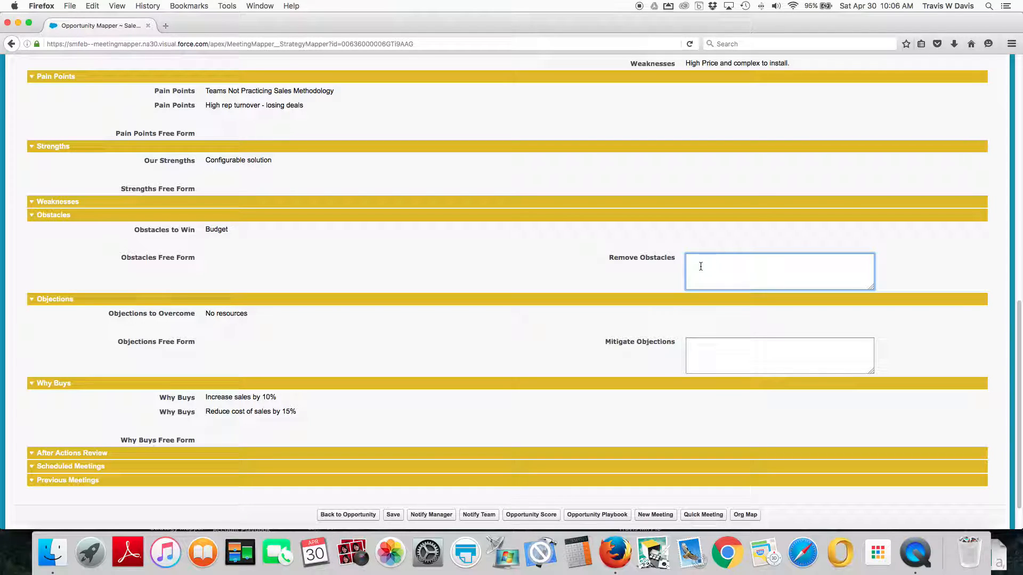
pyautogui.write('Refer to our credit team.')
pyautogui.click(514, 272)
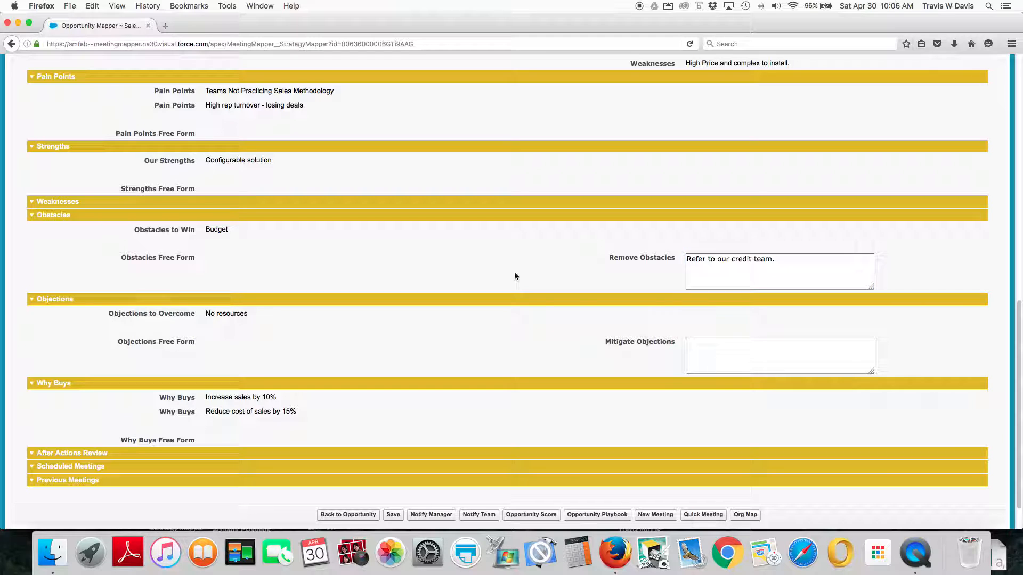
# Enter "We will assist in the deployment." as the mitigation for the "No resources" objection and save the plan.
pyautogui.click(722, 354)
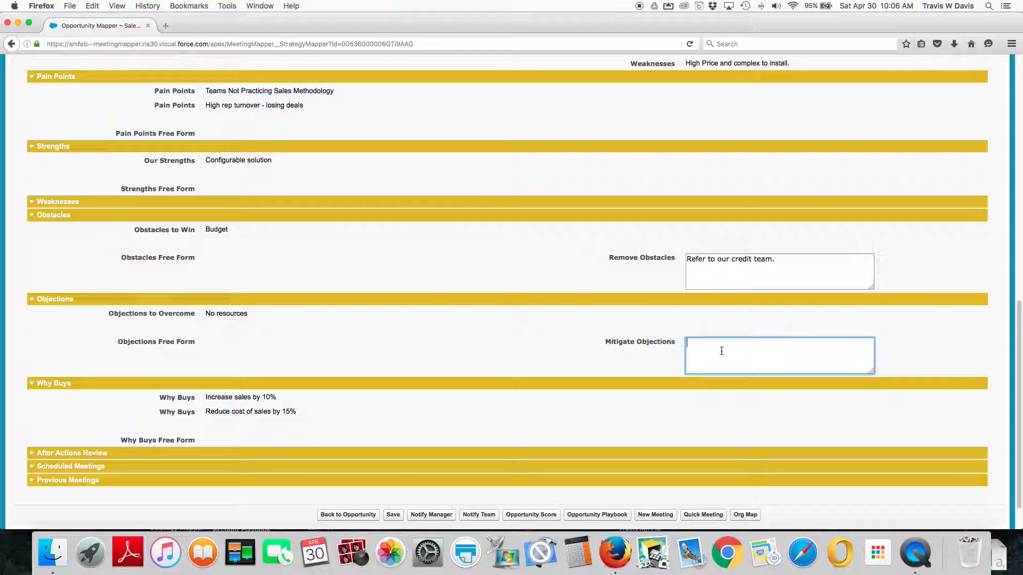
pyautogui.write('We will assist in the deployment.')
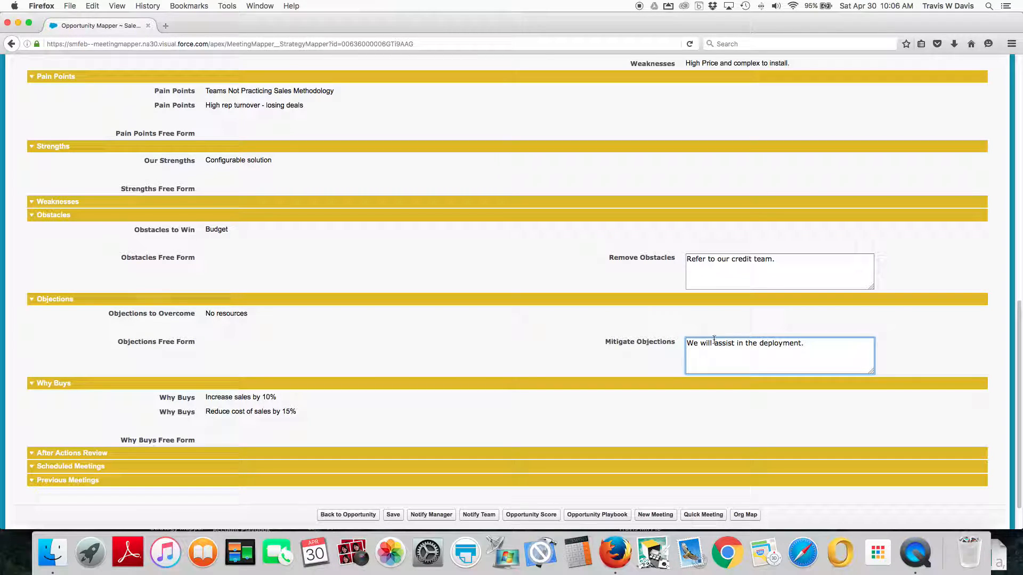
pyautogui.scroll(-2, 555, 321)
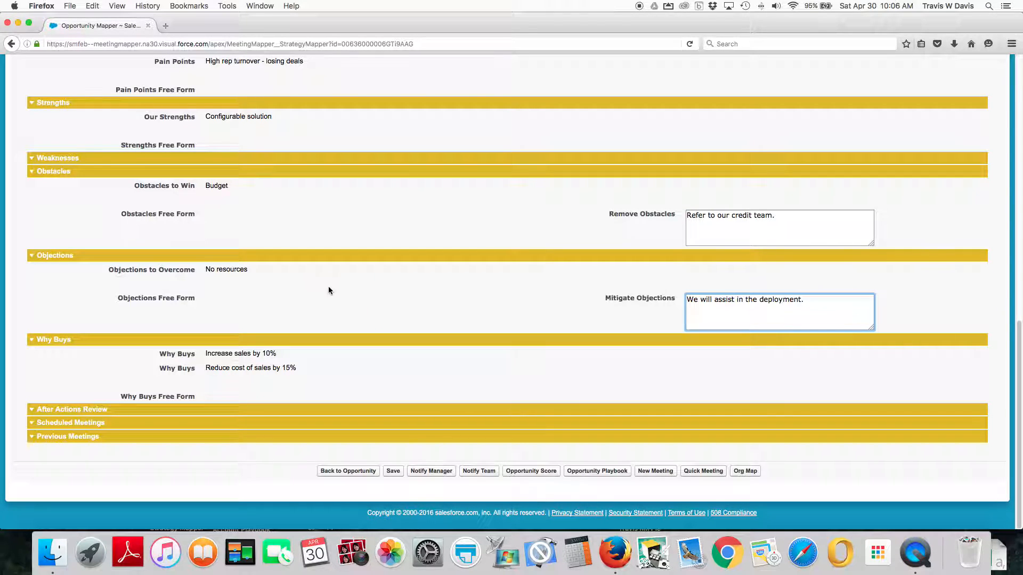
pyautogui.scroll(10, 348, 277)
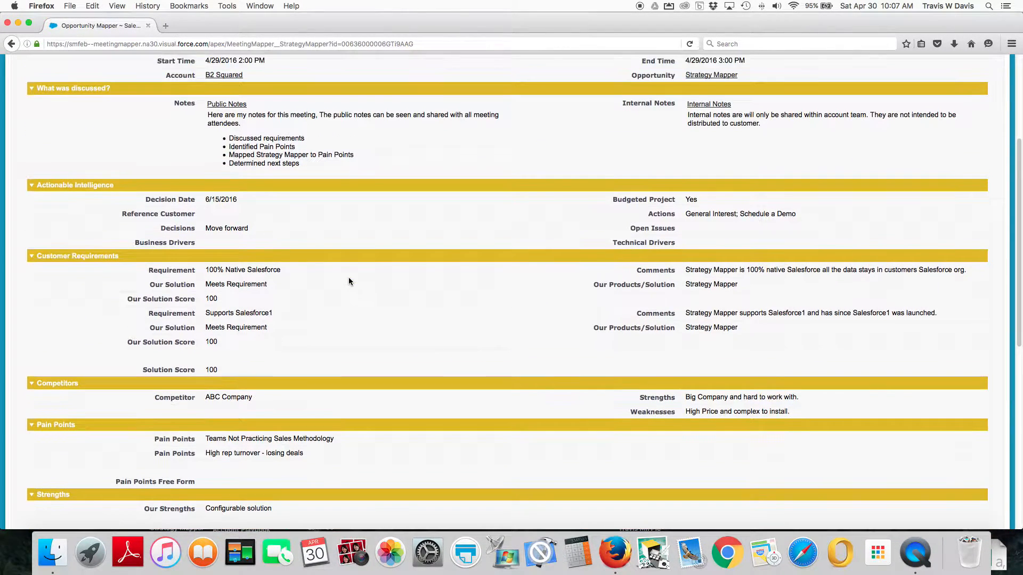
pyautogui.scroll(5, 349, 278)
pyautogui.click(396, 163)
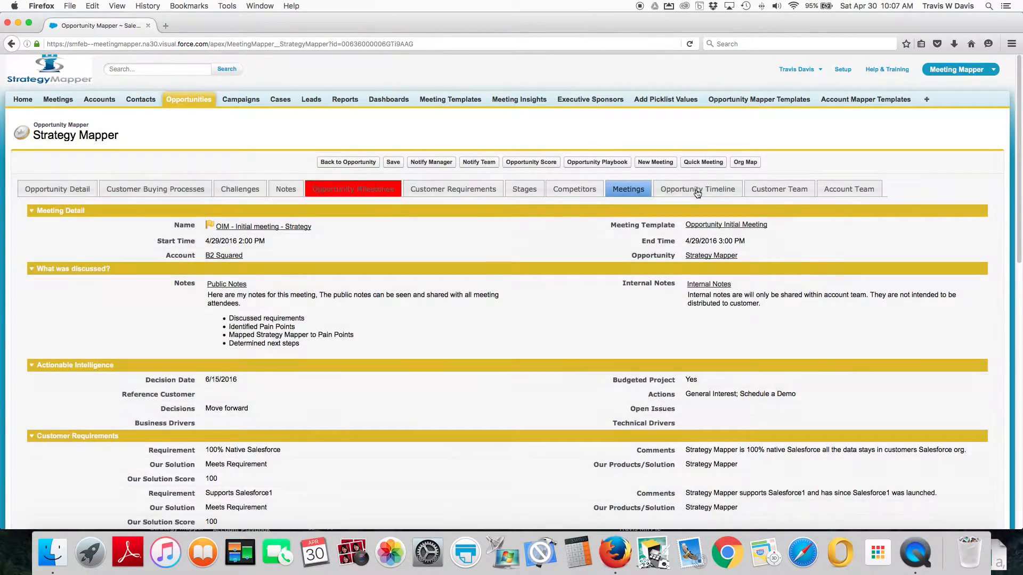
# Examine the opportunity timeline's meeting participants and open the customer team view.
pyautogui.click(701, 190)
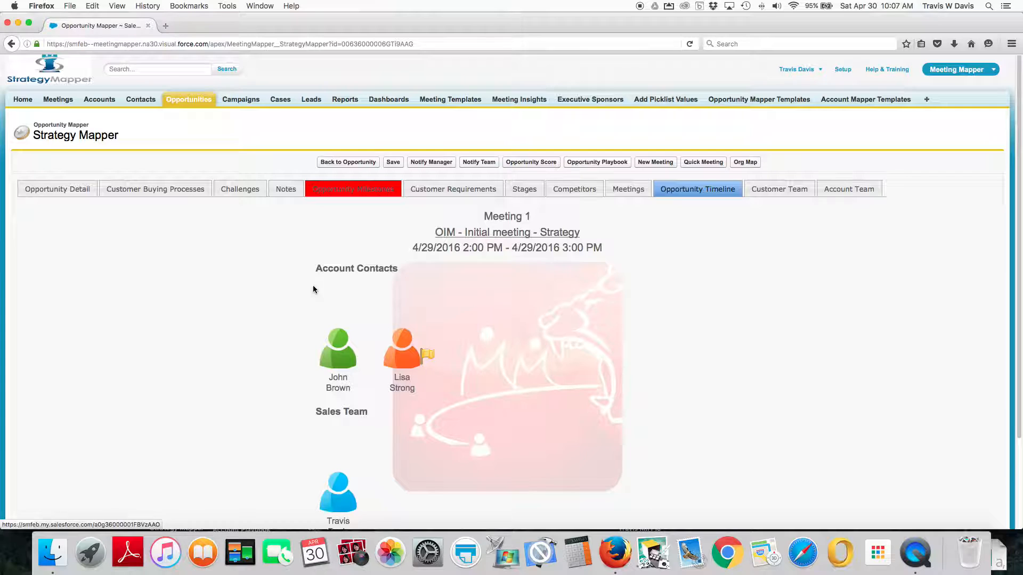
pyautogui.scroll(-1, 313, 288)
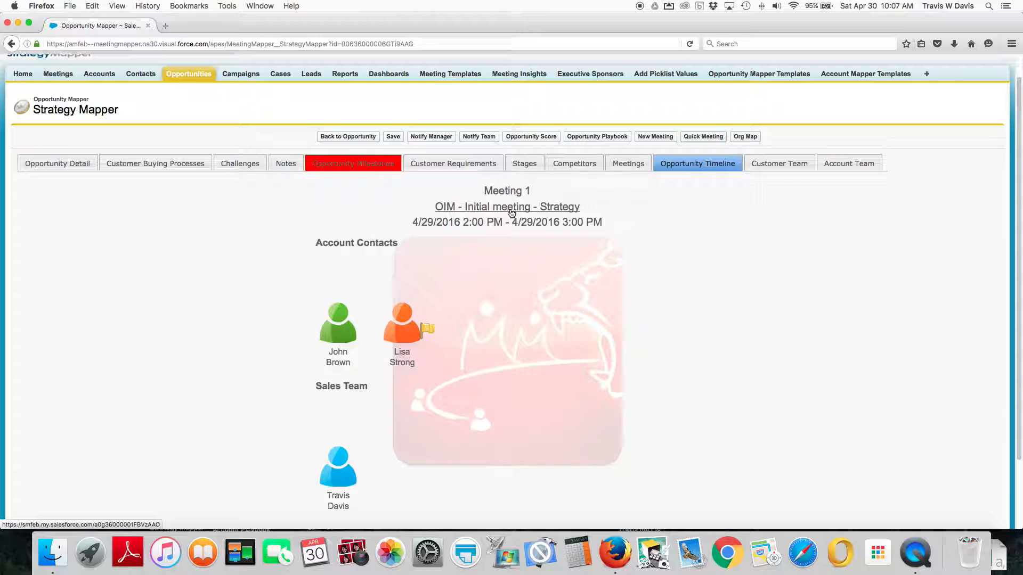
pyautogui.click(780, 166)
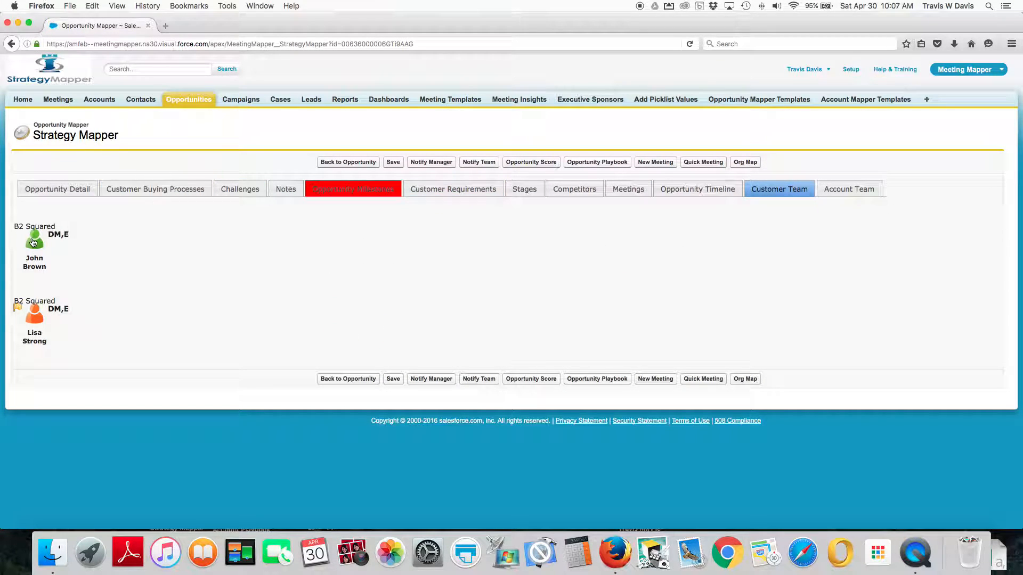
# Review the account team and the customer team, including the attendee details of the customer contact marked with a yellow flag.
pyautogui.click(851, 190)
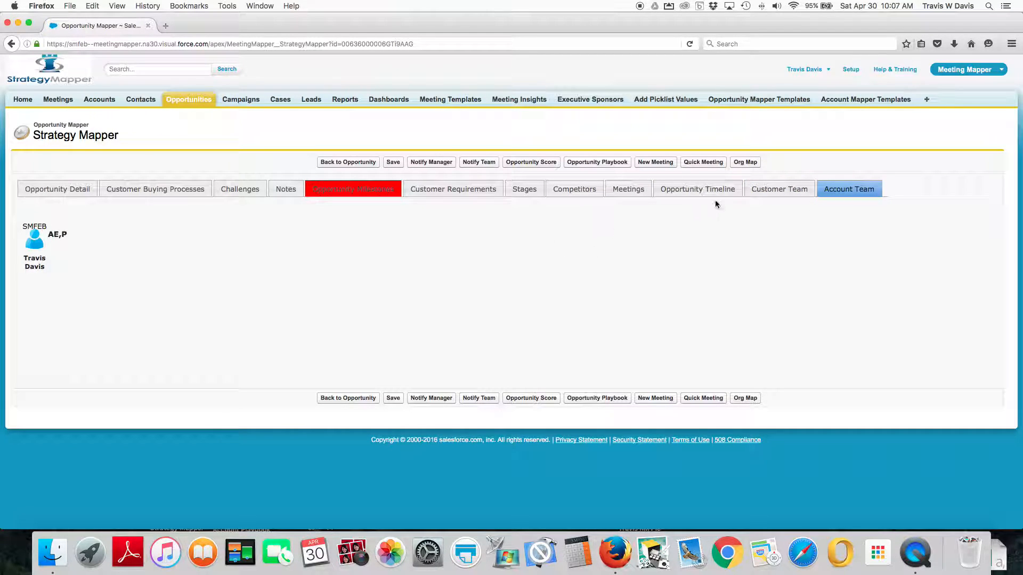
pyautogui.click(779, 189)
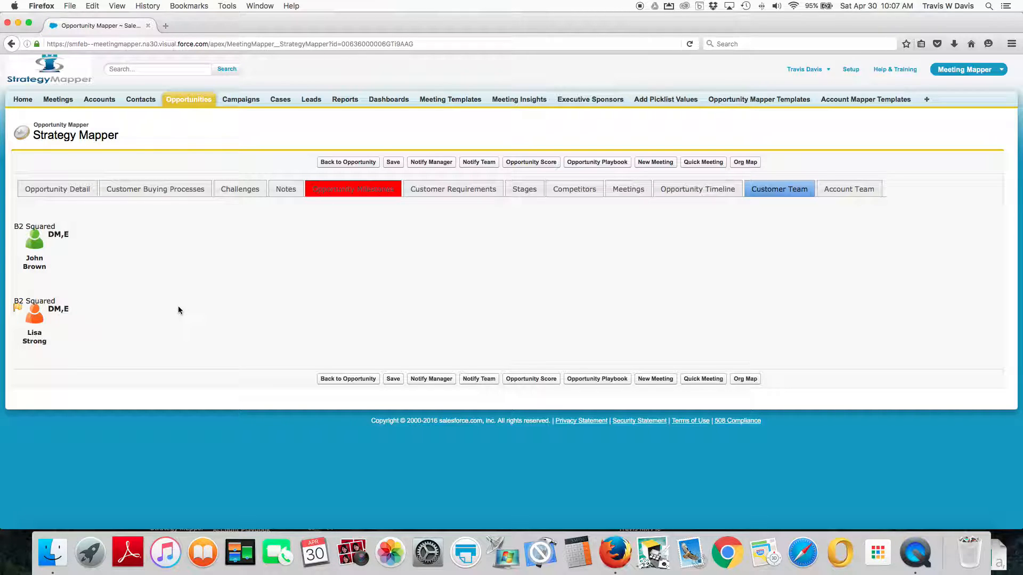
pyautogui.click(33, 337)
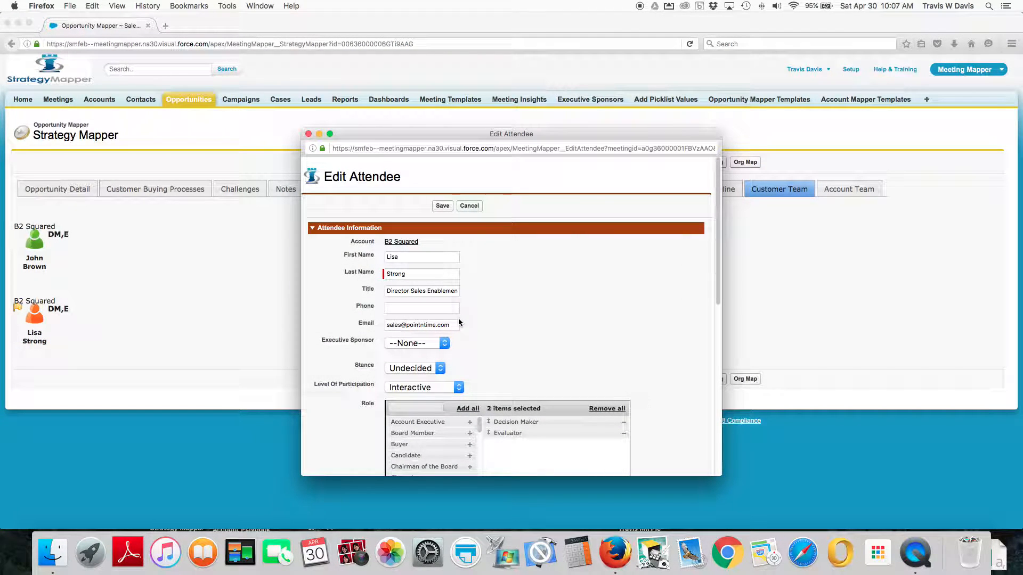
pyautogui.click(308, 134)
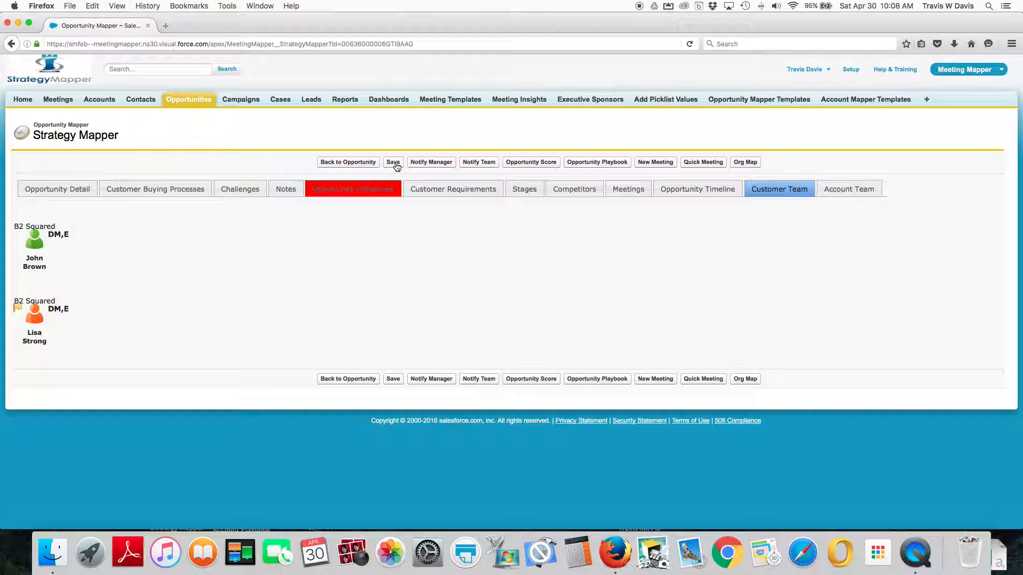
# View the manager and team notification forms for the opportunity without sending anything.
pyautogui.click(429, 164)
pyautogui.click(415, 304)
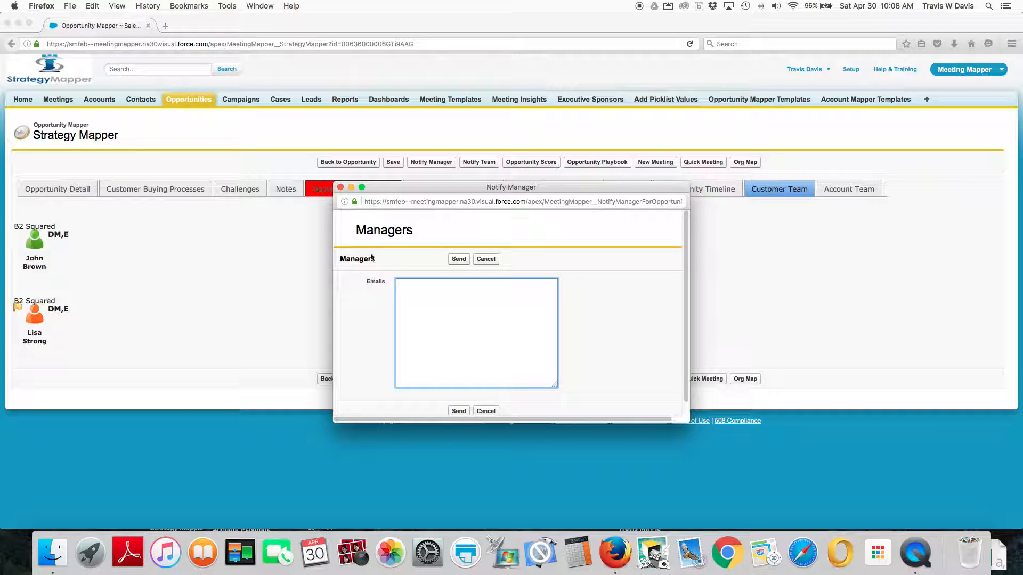
pyautogui.click(340, 187)
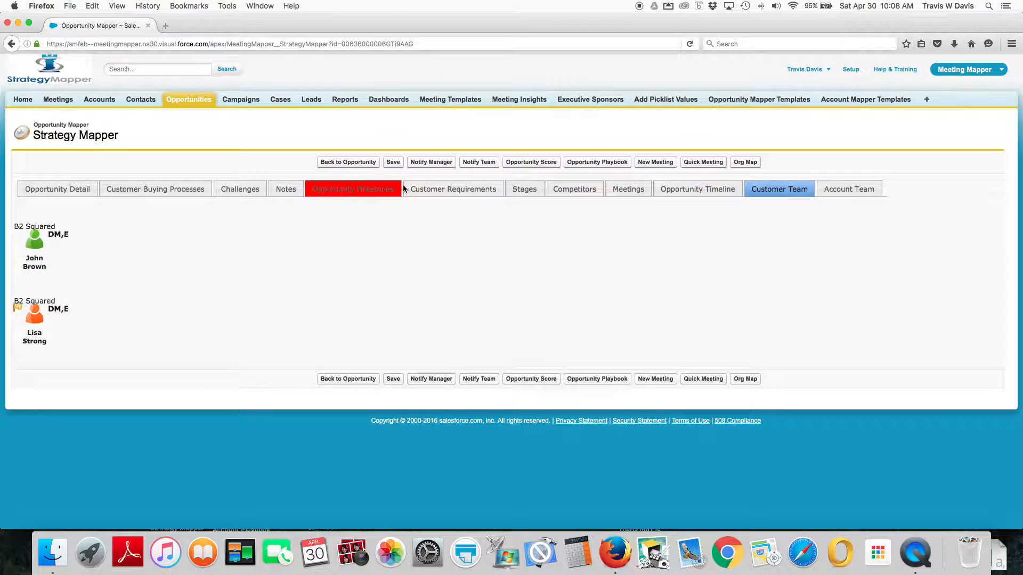
pyautogui.click(465, 162)
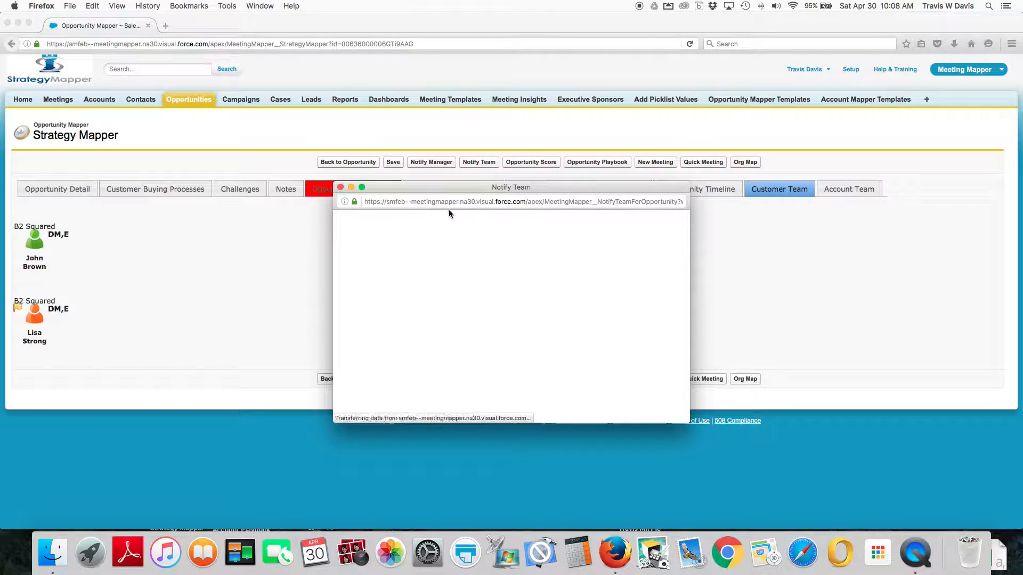
pyautogui.click(340, 187)
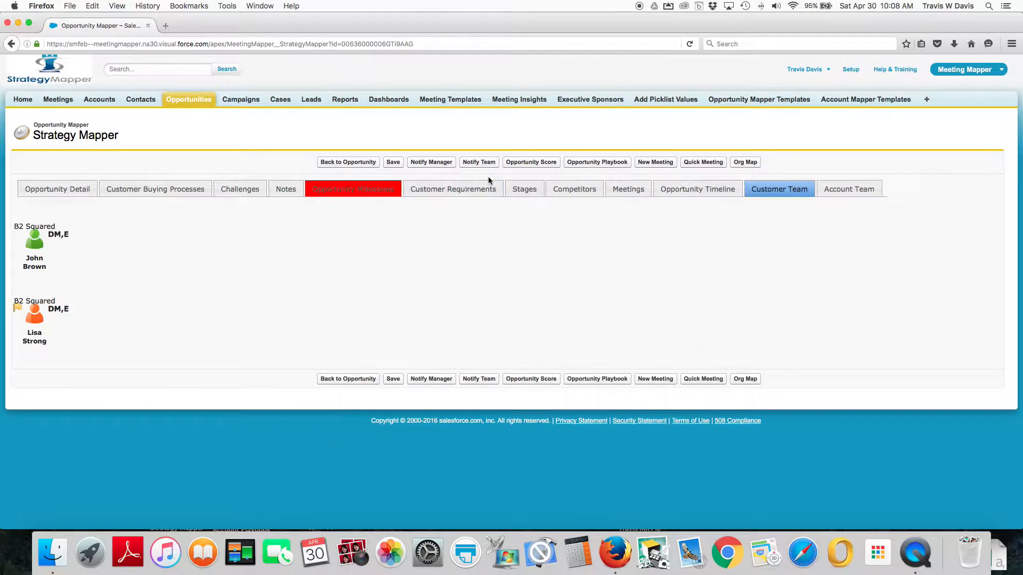
# Examine the opportunity score and solution score with their full Opportunity Mapper and Meeting Mapper breakdown, and close the score window.
pyautogui.click(538, 166)
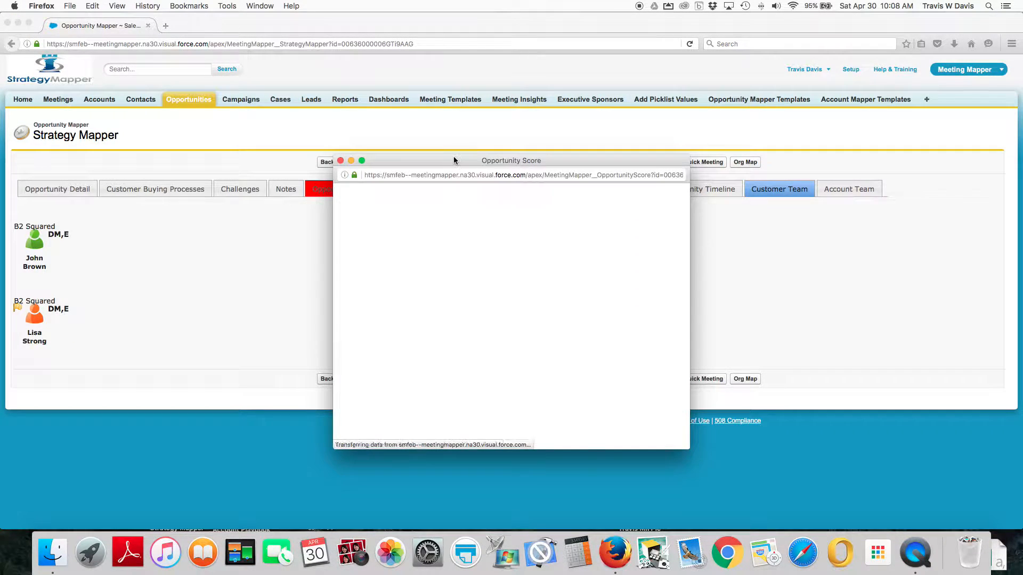
pyautogui.moveTo(444, 161); pyautogui.dragTo(357, 89)
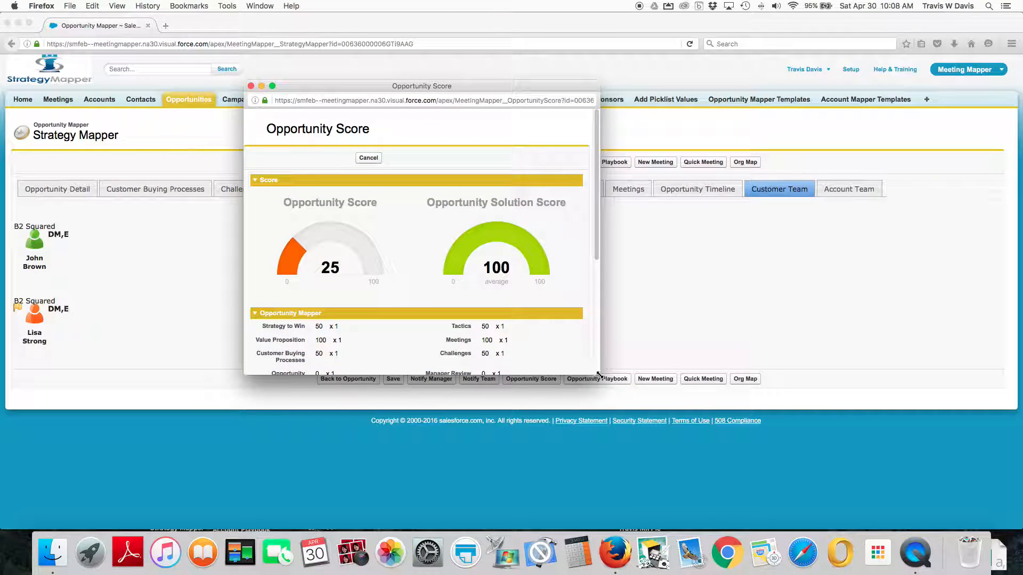
pyautogui.doubleClick(358, 89)
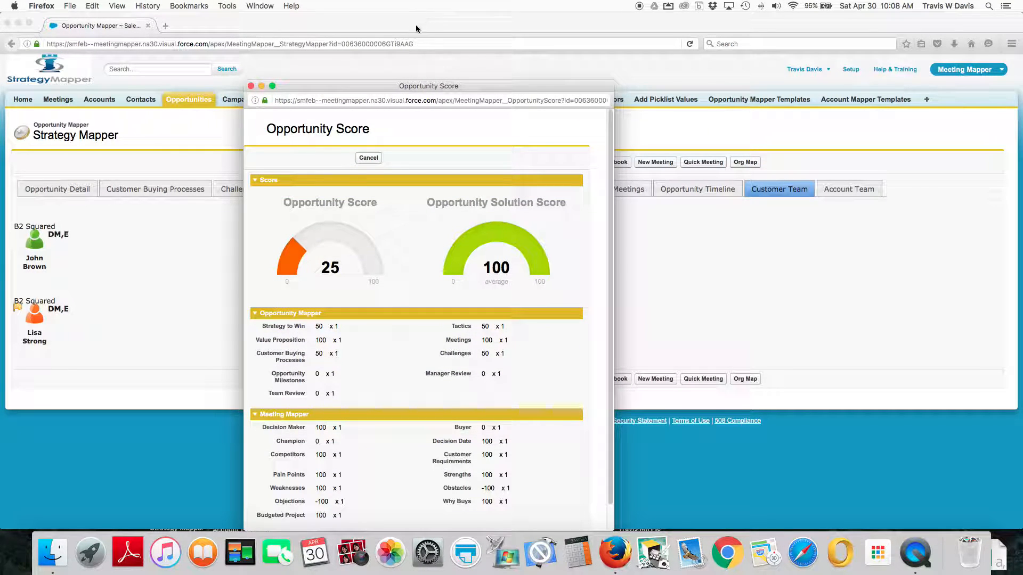
pyautogui.moveTo(383, 87); pyautogui.dragTo(380, 52)
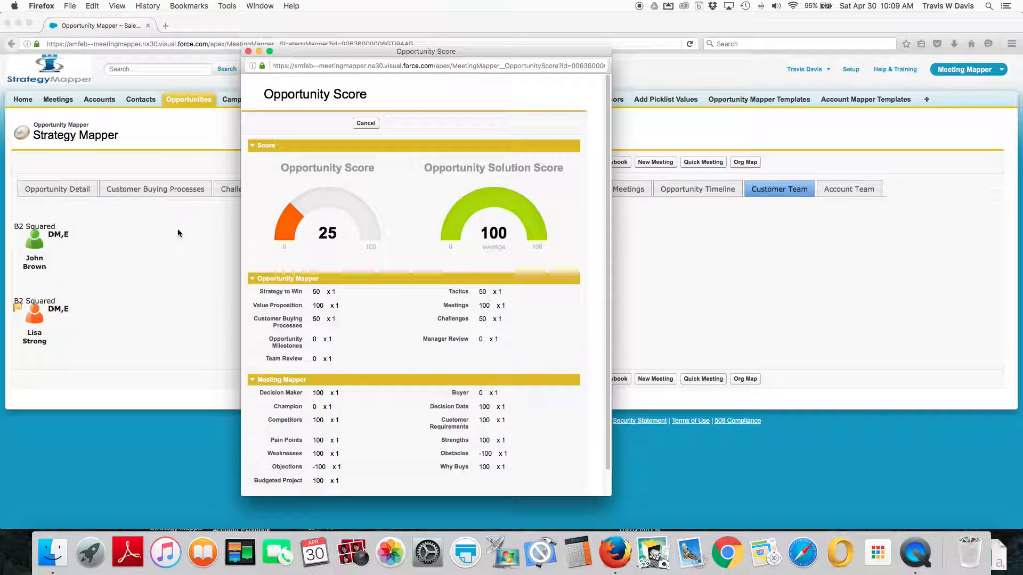
pyautogui.click(249, 51)
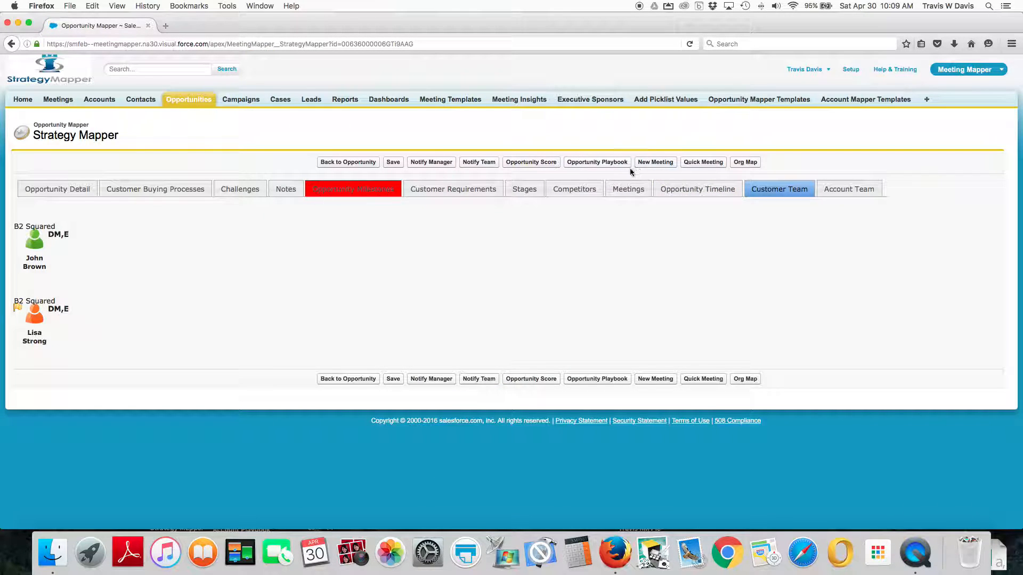
# Generate the Opportunity Playbook and review its summary, Situational Awareness and Opportunity Milestones sections.
pyautogui.click(595, 164)
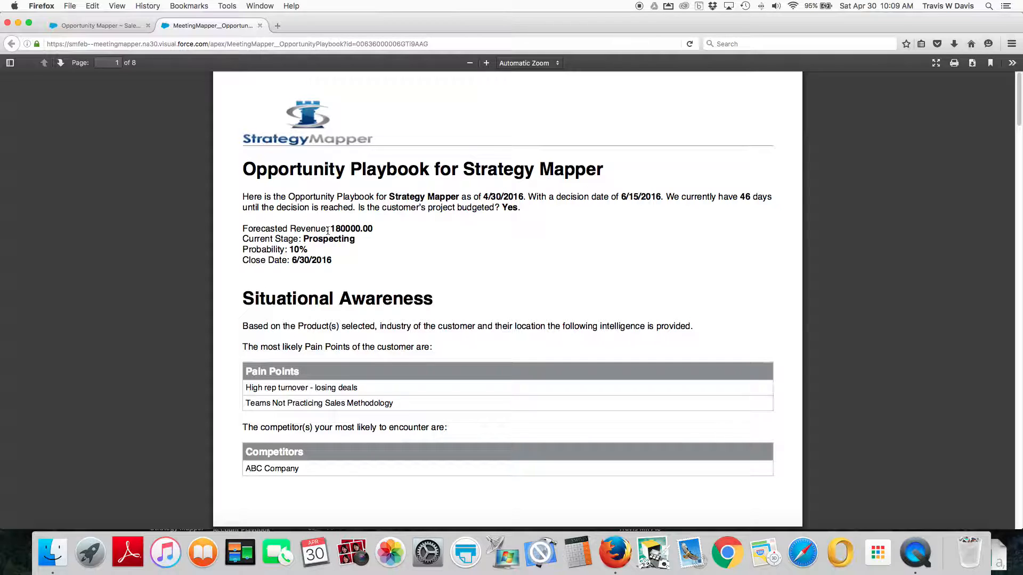
pyautogui.scroll(-3, 327, 230)
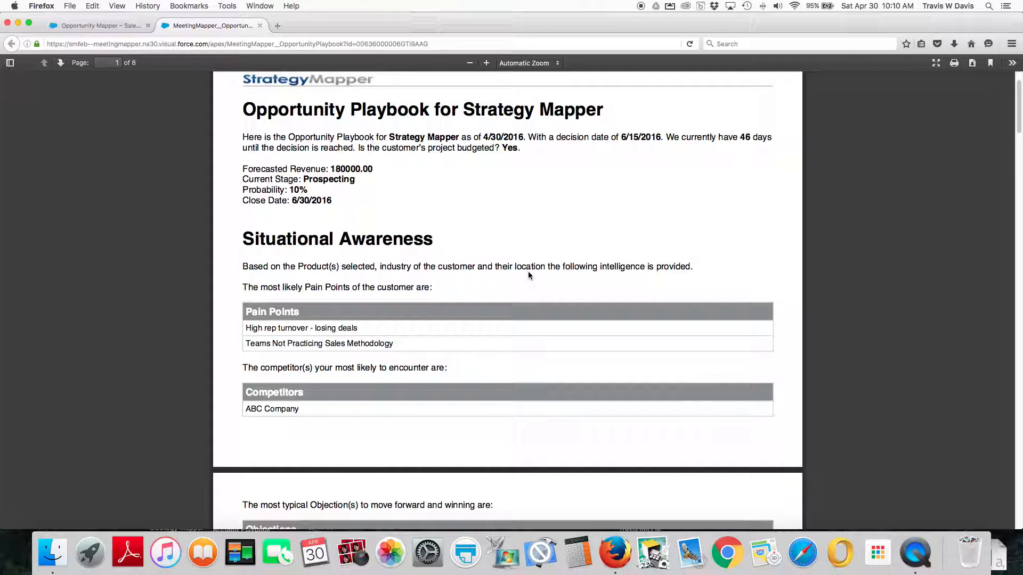
pyautogui.scroll(-3, 529, 271)
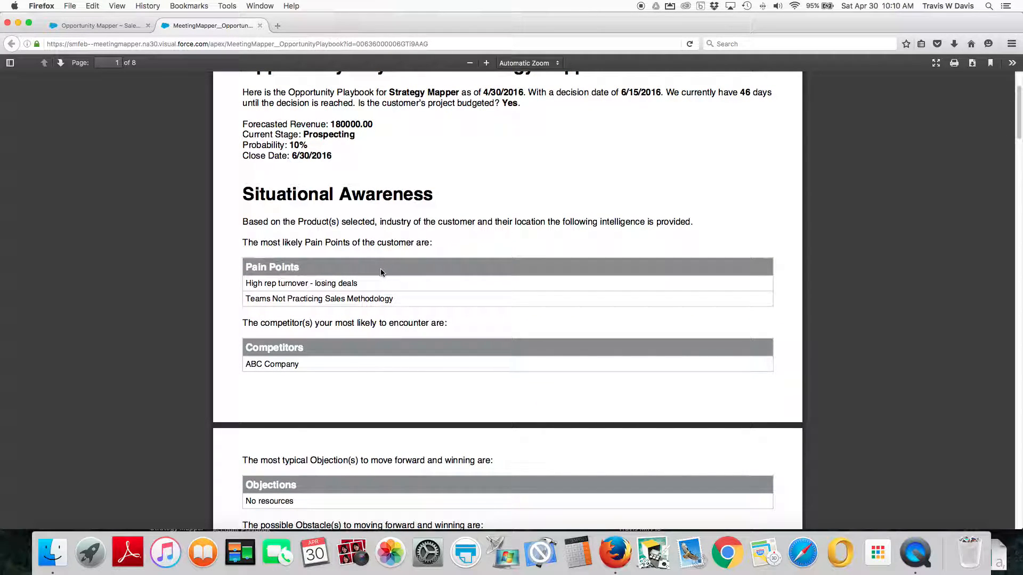
pyautogui.scroll(-6, 325, 251)
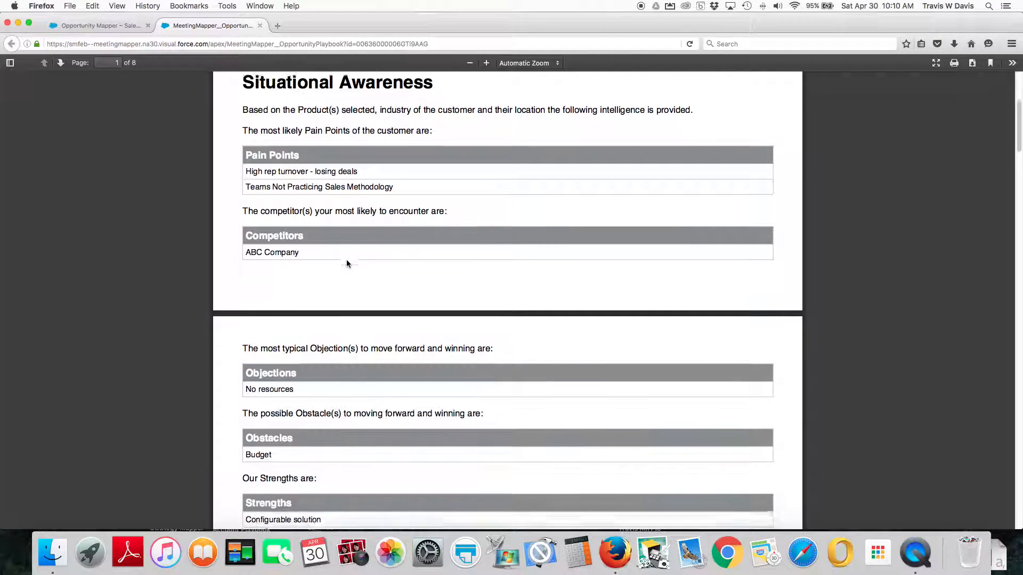
pyautogui.scroll(-1, 355, 281)
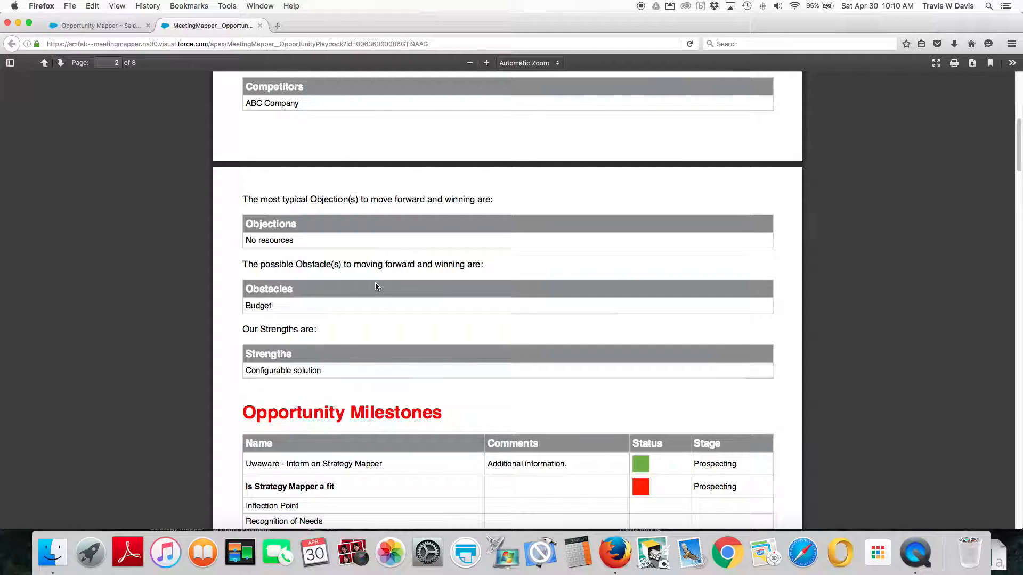
pyautogui.scroll(-6, 376, 282)
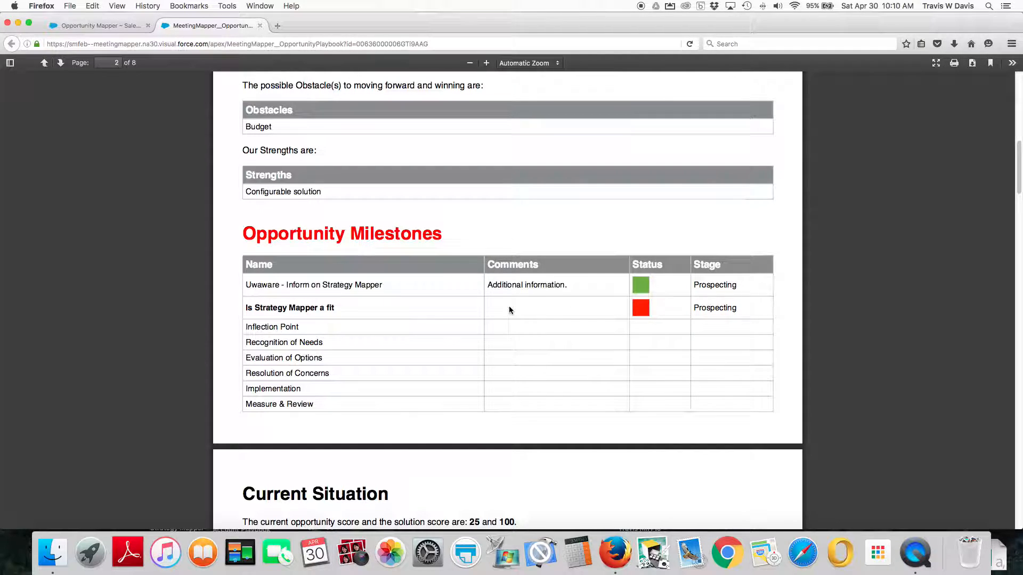
# Read the playbook's Current Situation section for the actions recommended to raise the opportunity score.
pyautogui.scroll(-5, 510, 307)
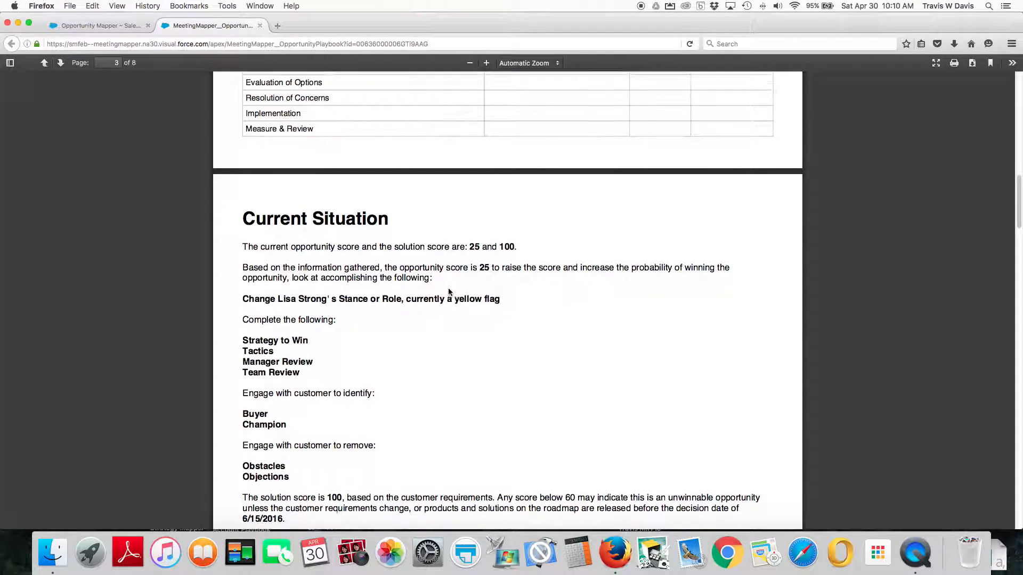
pyautogui.scroll(-1, 449, 290)
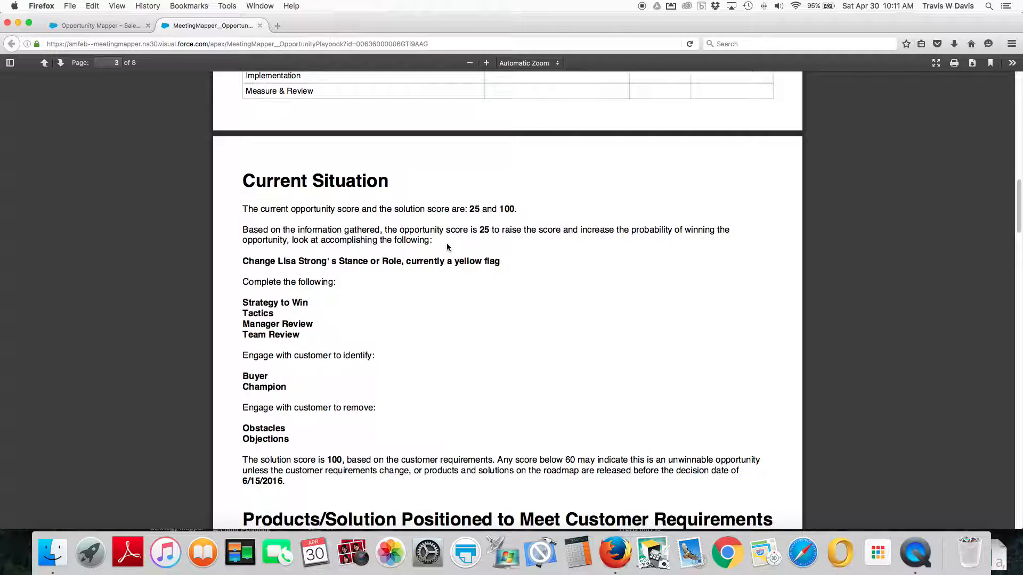
pyautogui.scroll(-2, 319, 296)
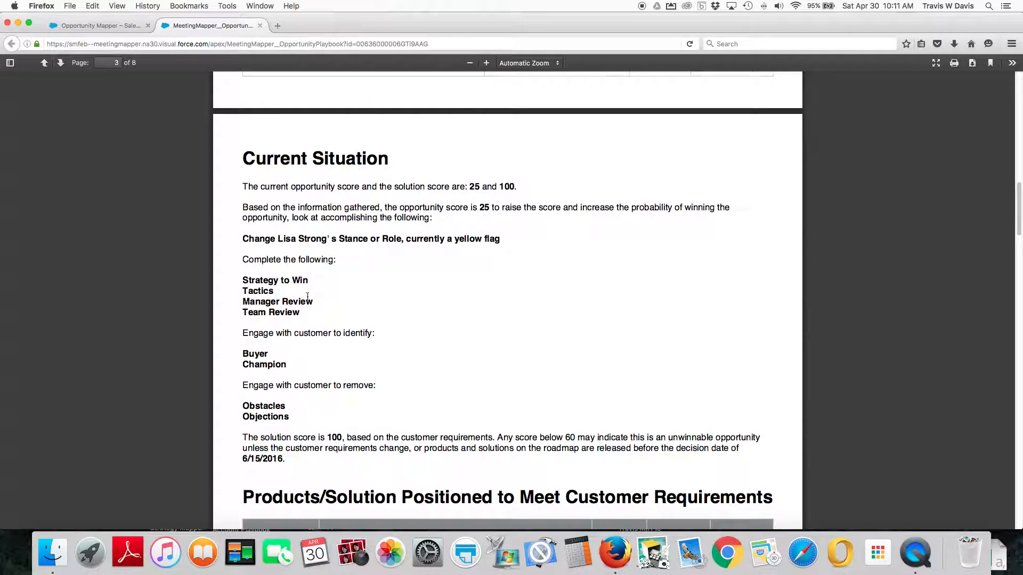
pyautogui.scroll(-5, 314, 296)
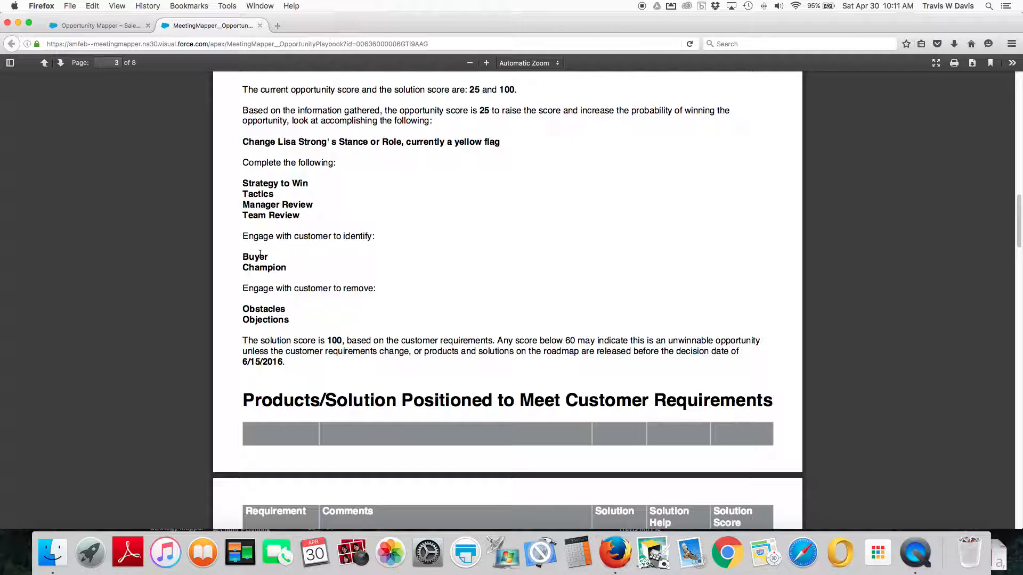
pyautogui.scroll(-4, 343, 288)
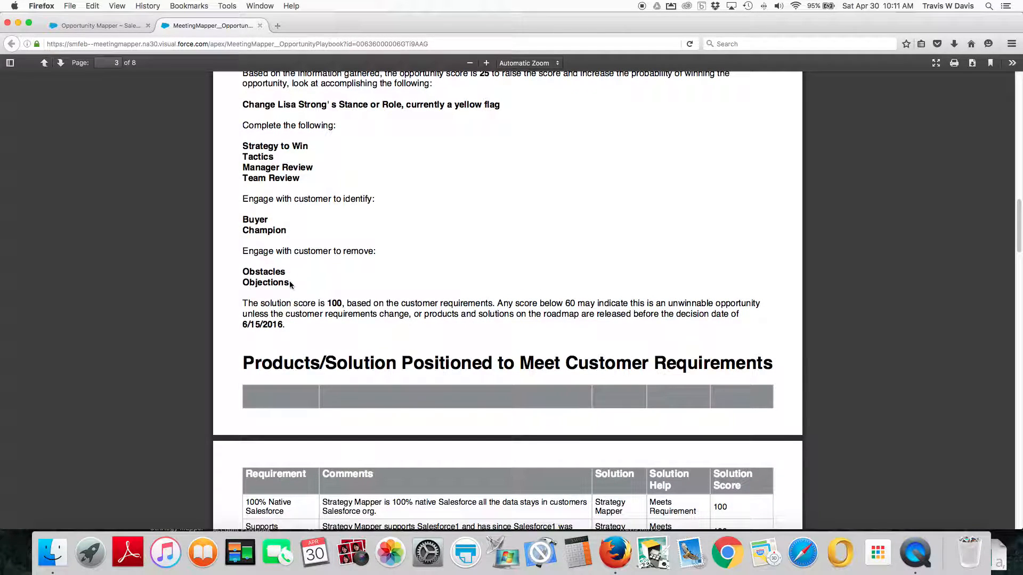
# Review how the playbook positions the solution against customer requirements, along with the value proposition, strategy to win and supporting tactics.
pyautogui.scroll(-2, 347, 284)
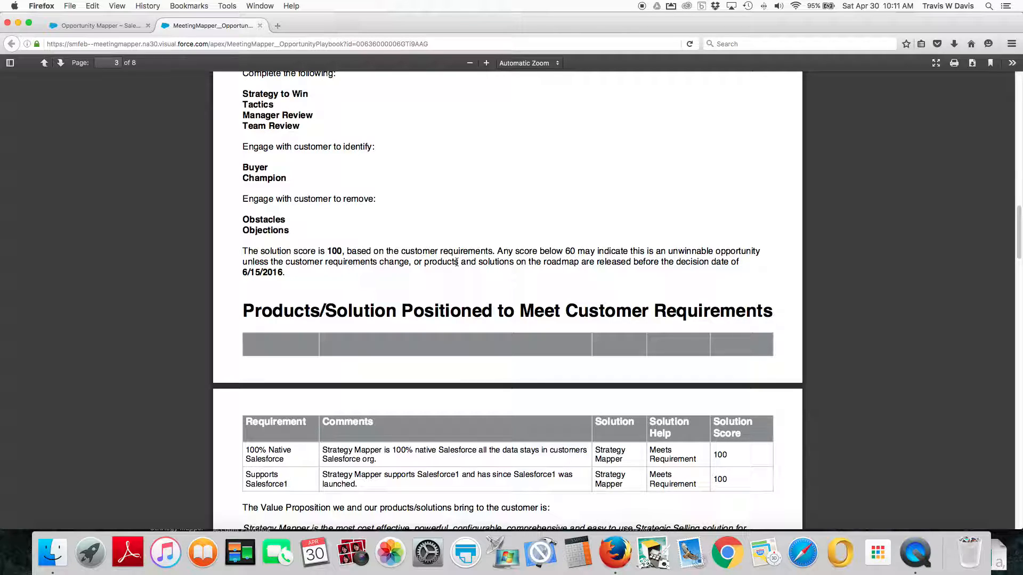
pyautogui.scroll(-5, 456, 263)
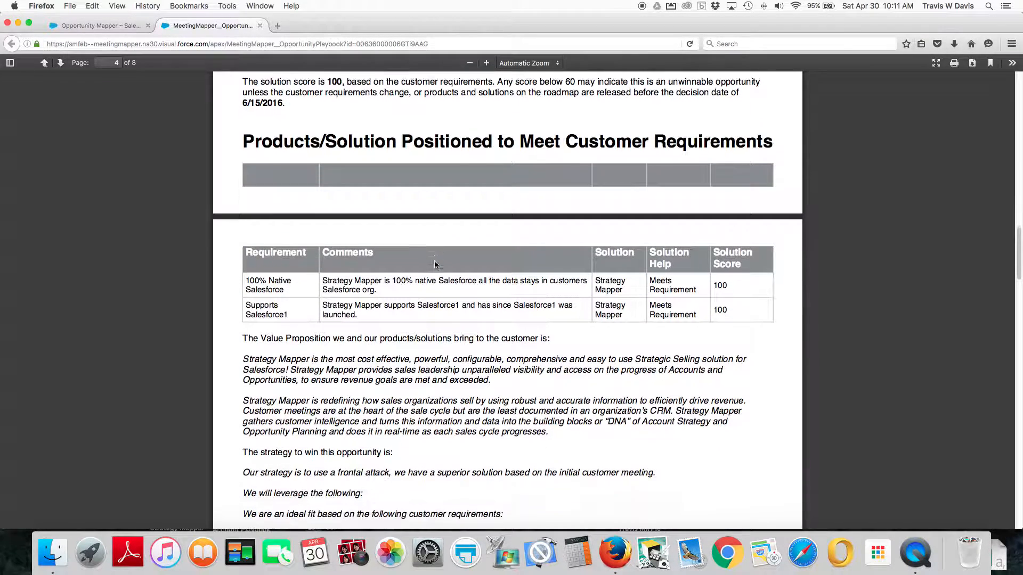
pyautogui.scroll(-3, 456, 287)
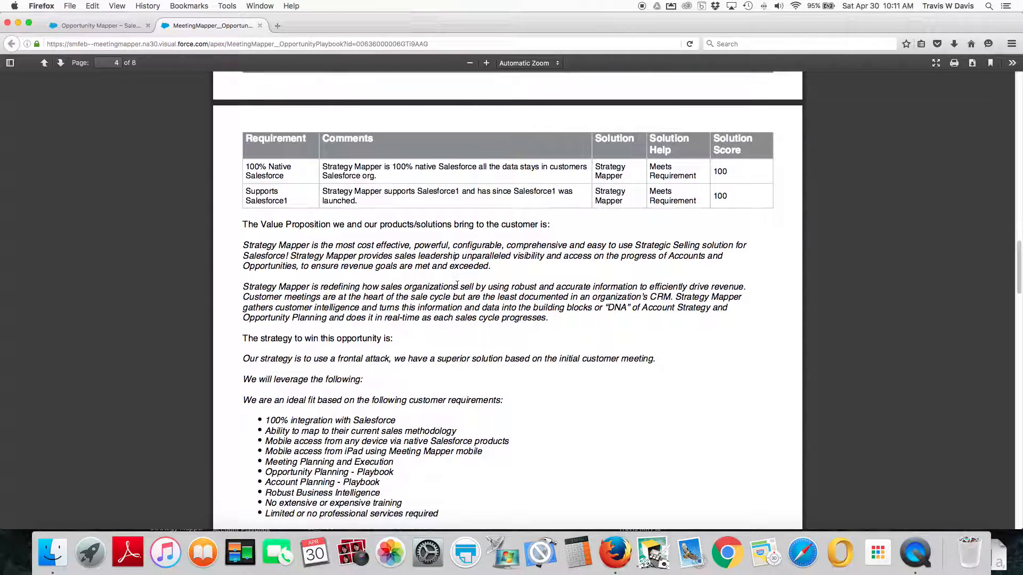
pyautogui.scroll(-3, 397, 271)
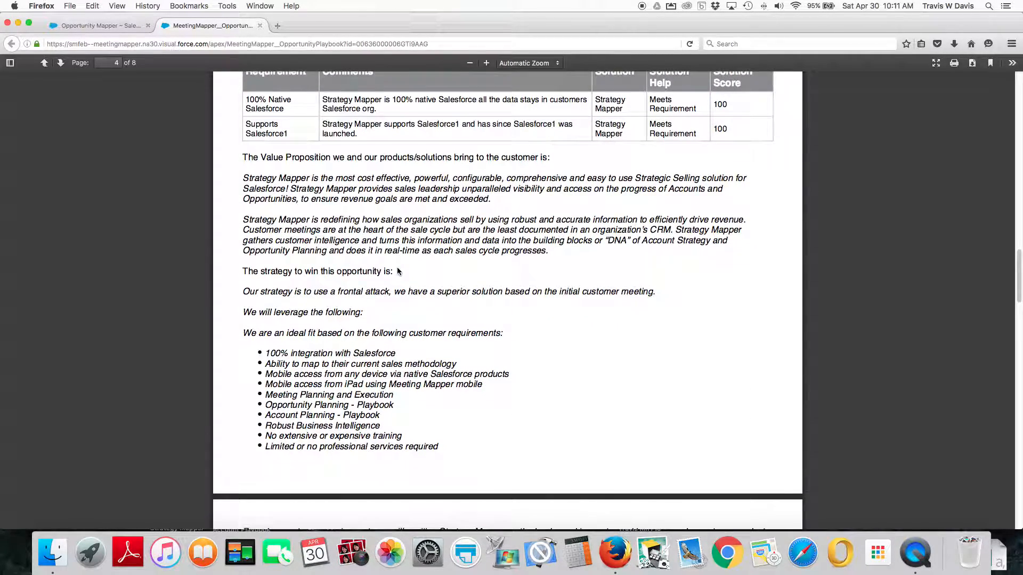
pyautogui.scroll(-7, 369, 272)
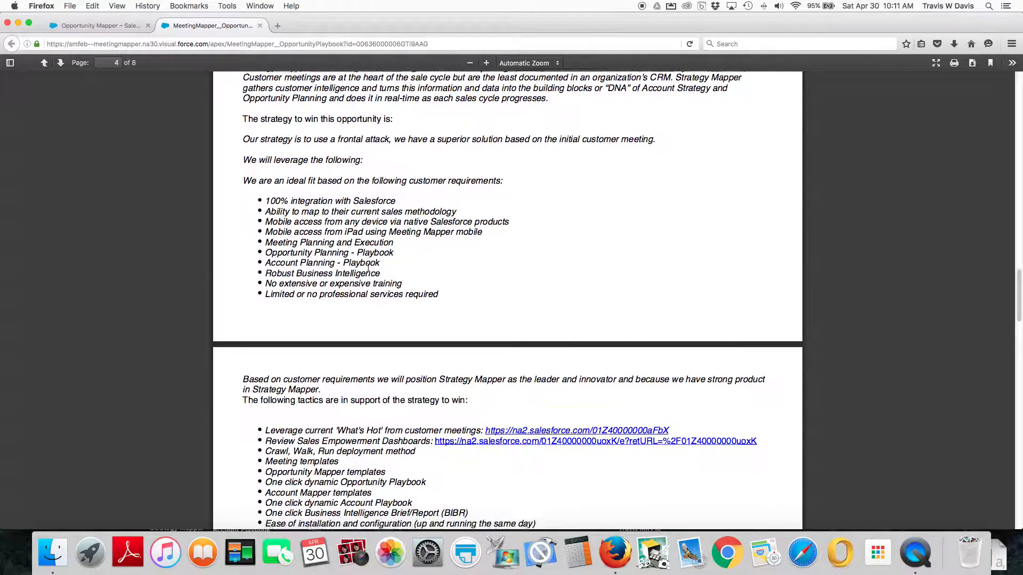
# Review the playbook's Customer Buying Processes, highlighting the customer's current buying step, and its challenges, notes and competitors.
pyautogui.scroll(-7, 368, 277)
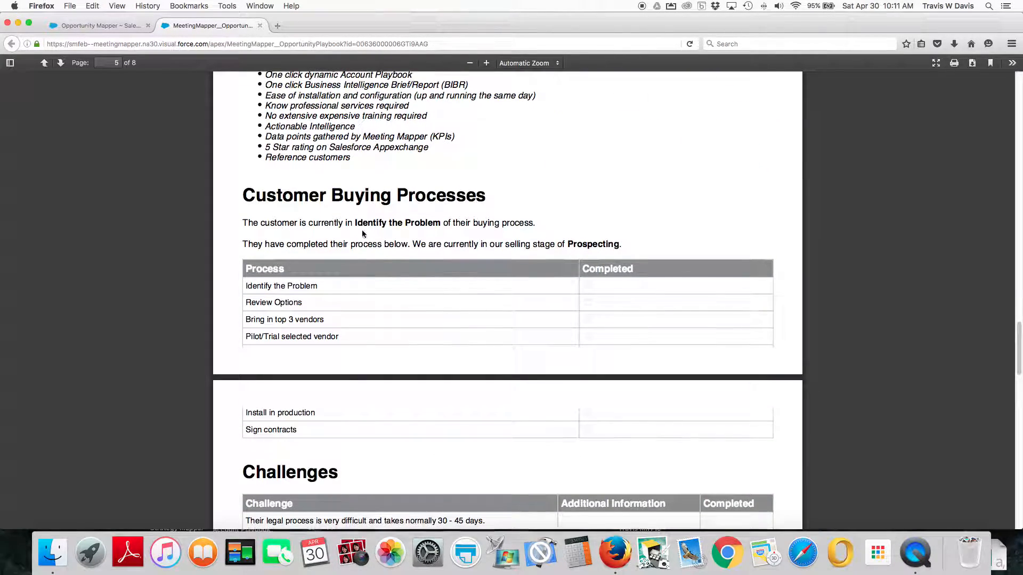
pyautogui.moveTo(357, 223); pyautogui.dragTo(441, 223)
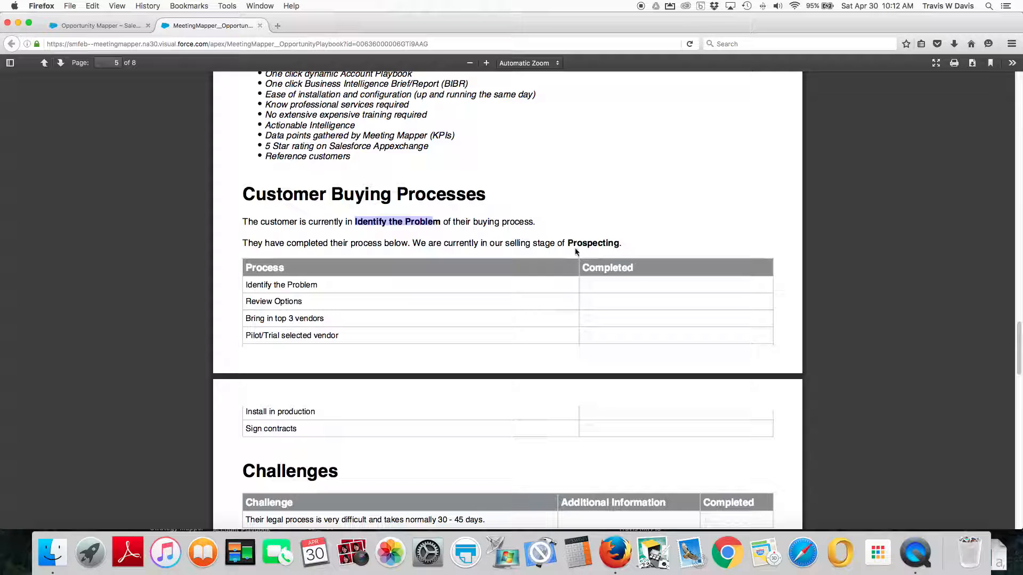
pyautogui.scroll(-5, 572, 260)
pyautogui.scroll(-2, 346, 250)
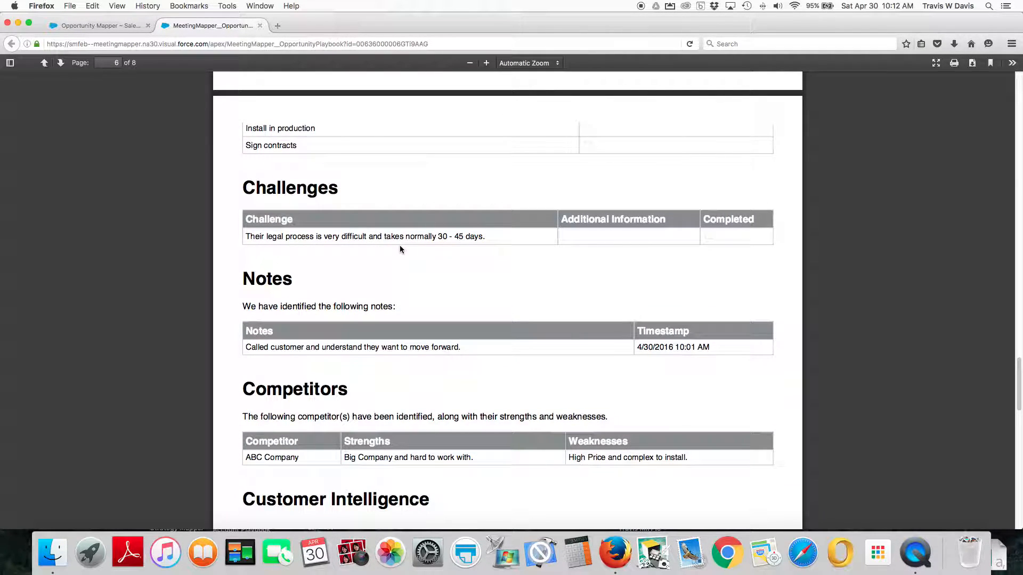
# Check the playbook's customer pain points, strengths, mitigation plans for objections and obstacles, why buys and customer team.
pyautogui.scroll(-3, 400, 248)
pyautogui.scroll(-5, 410, 260)
pyautogui.scroll(-7, 385, 333)
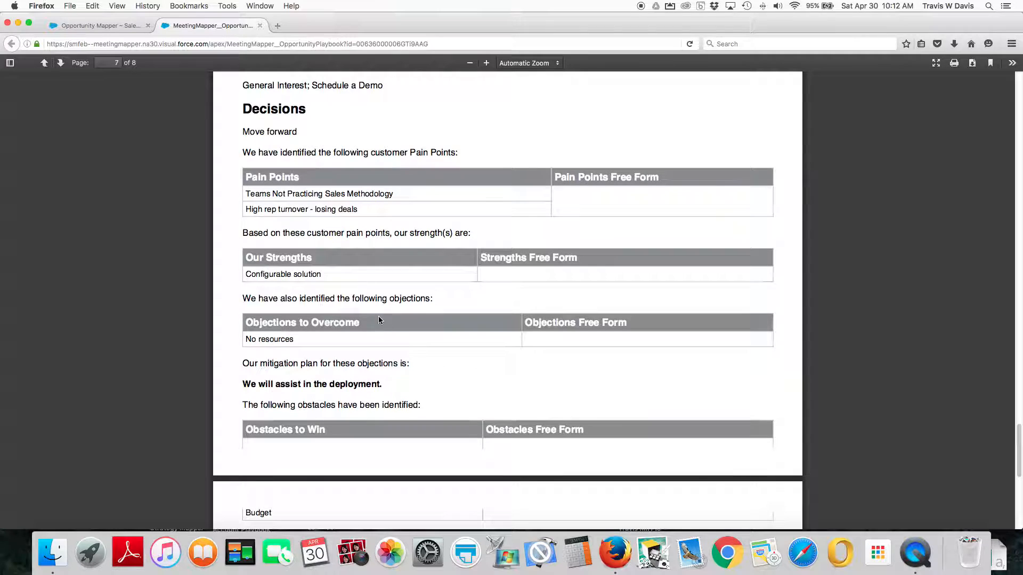
pyautogui.scroll(-1, 338, 298)
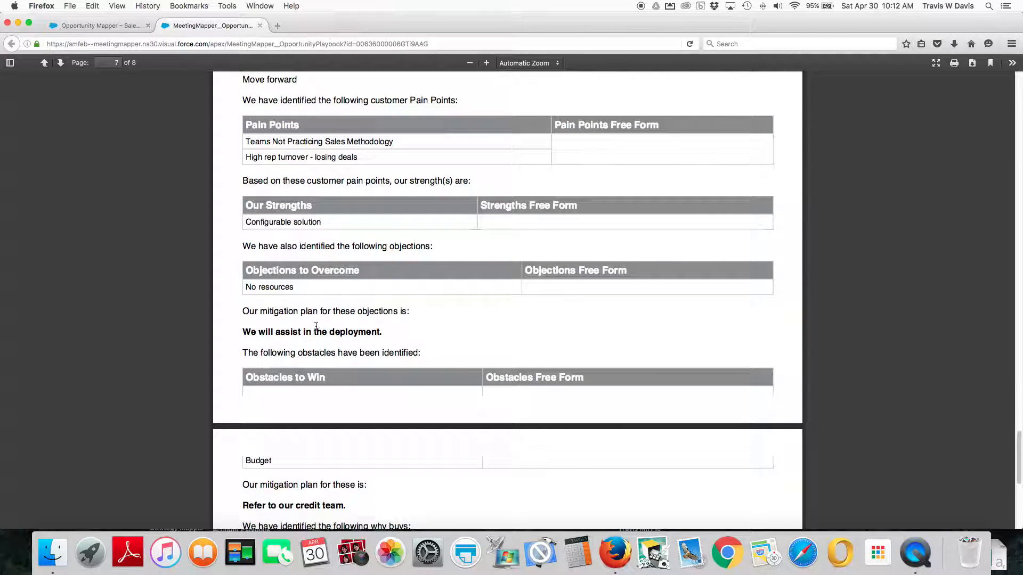
pyautogui.scroll(-4, 389, 323)
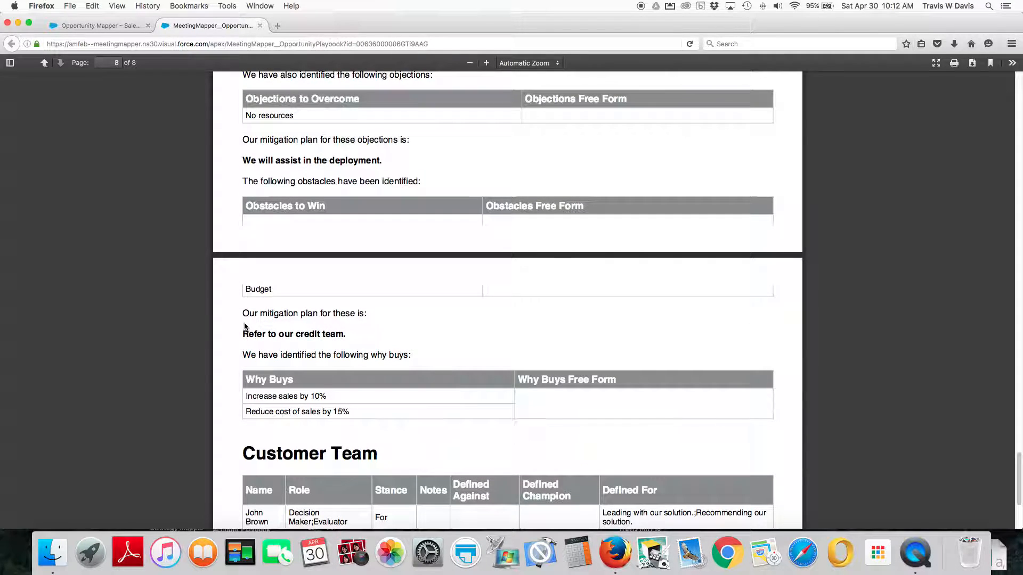
# Review the Customer Team table at the end of the playbook, then close the playbook and return to the opportunity.
pyautogui.scroll(-3, 300, 326)
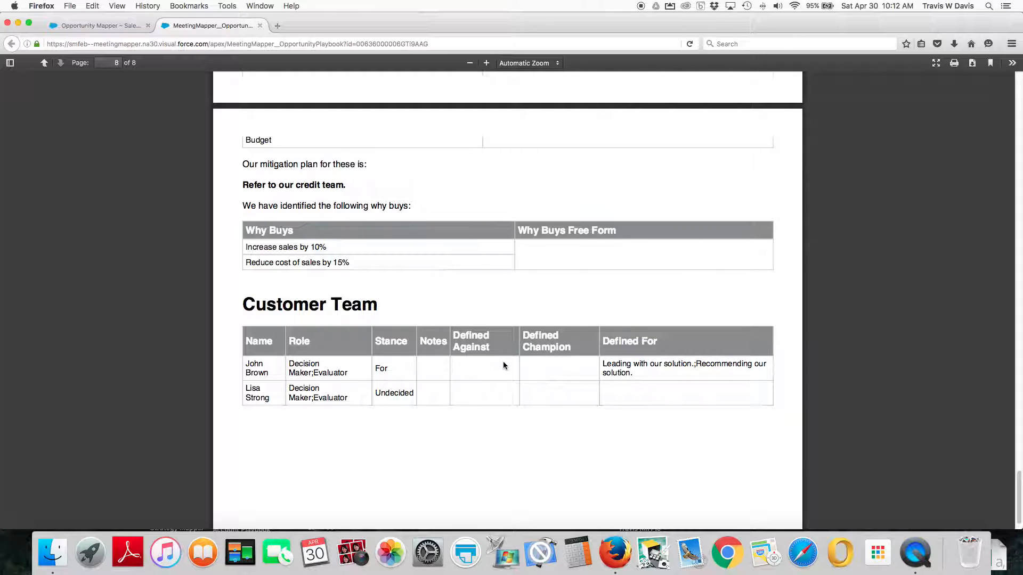
pyautogui.scroll(20, 457, 348)
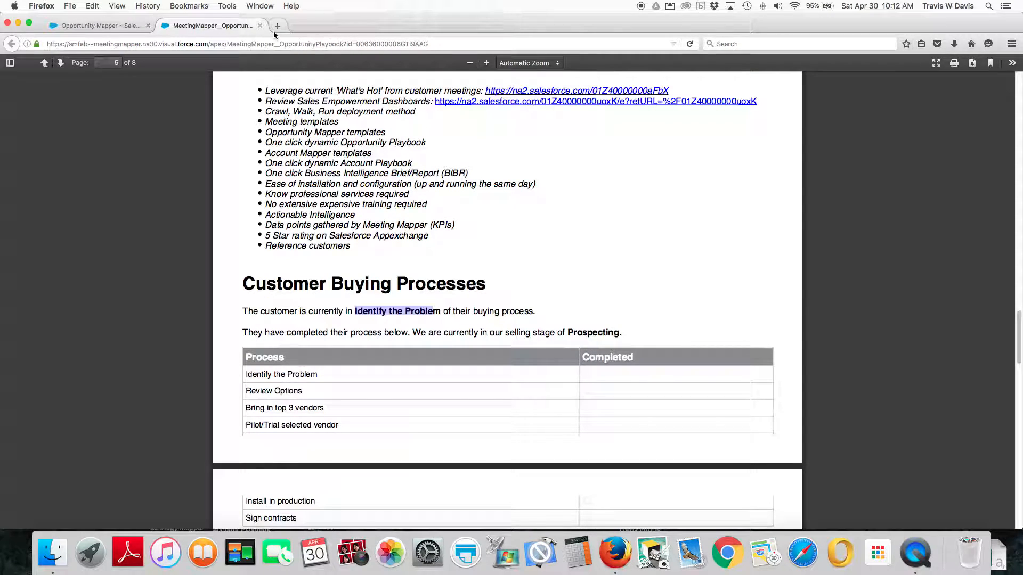
pyautogui.click(260, 26)
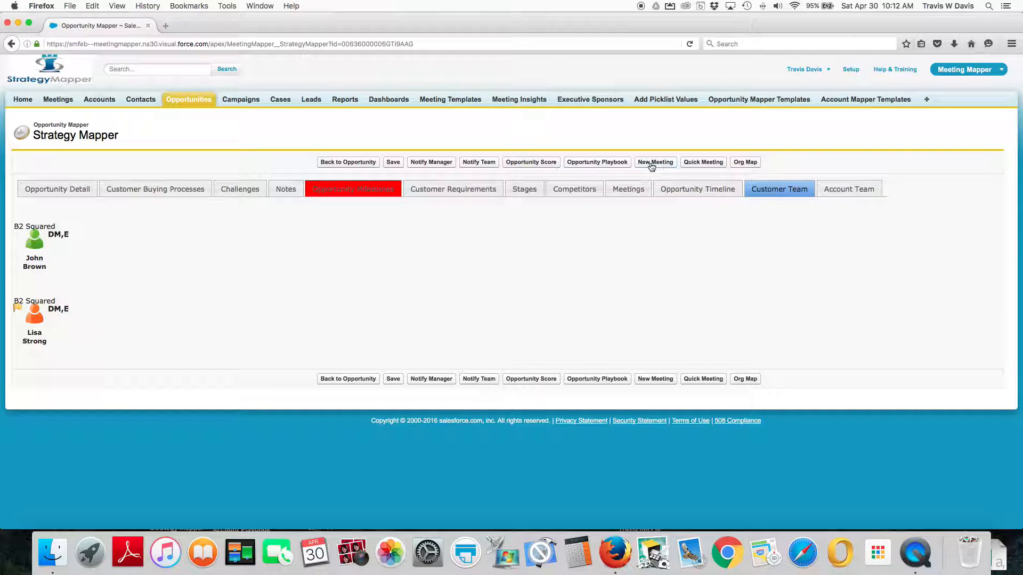
# In the opportunity's Org Map, place the Director Sales Enablement contact beneath the VP Sales contact, and close the map.
pyautogui.click(744, 162)
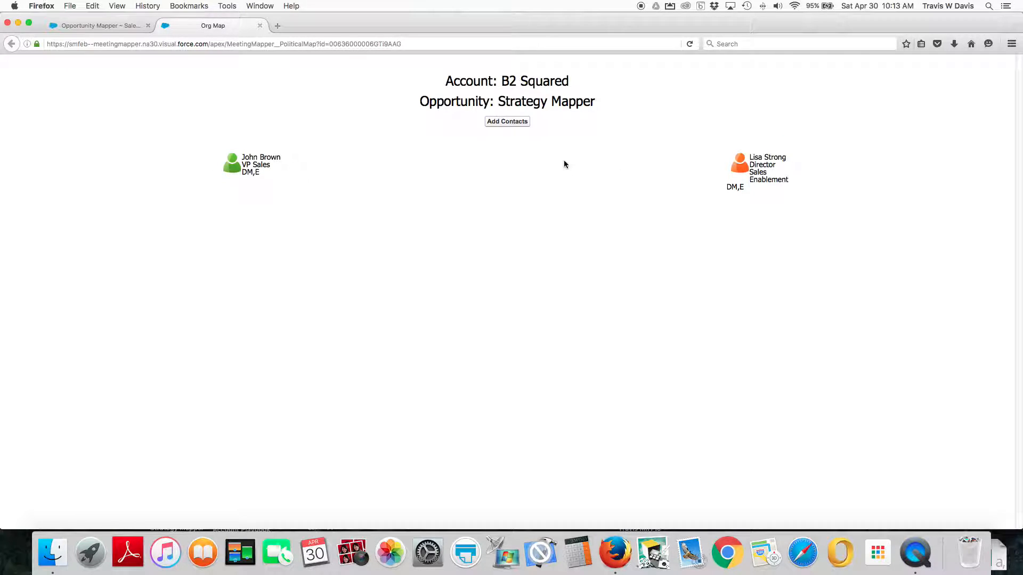
pyautogui.moveTo(741, 175); pyautogui.dragTo(256, 168)
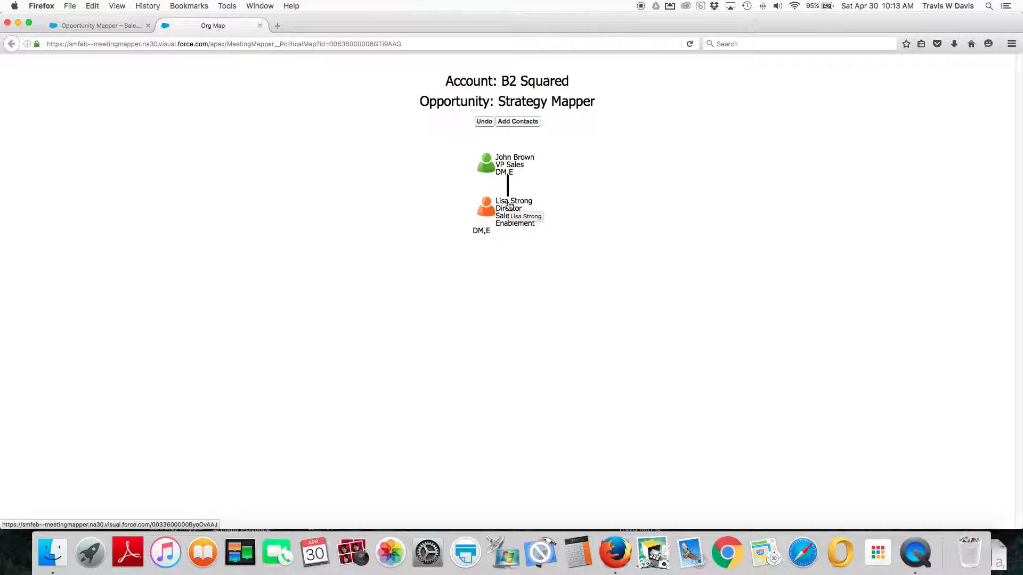
pyautogui.moveTo(501, 174); pyautogui.dragTo(523, 165)
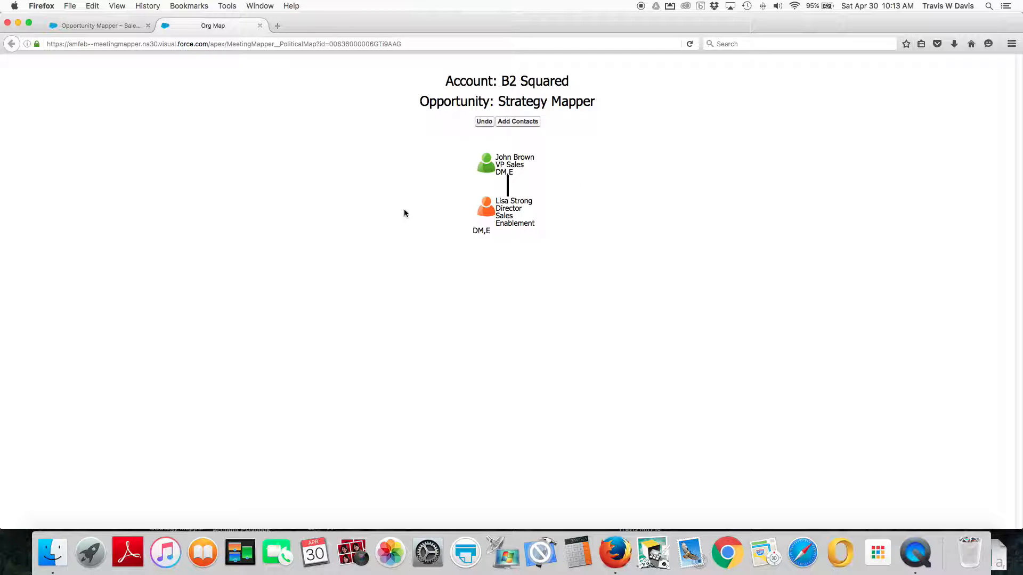
pyautogui.click(259, 25)
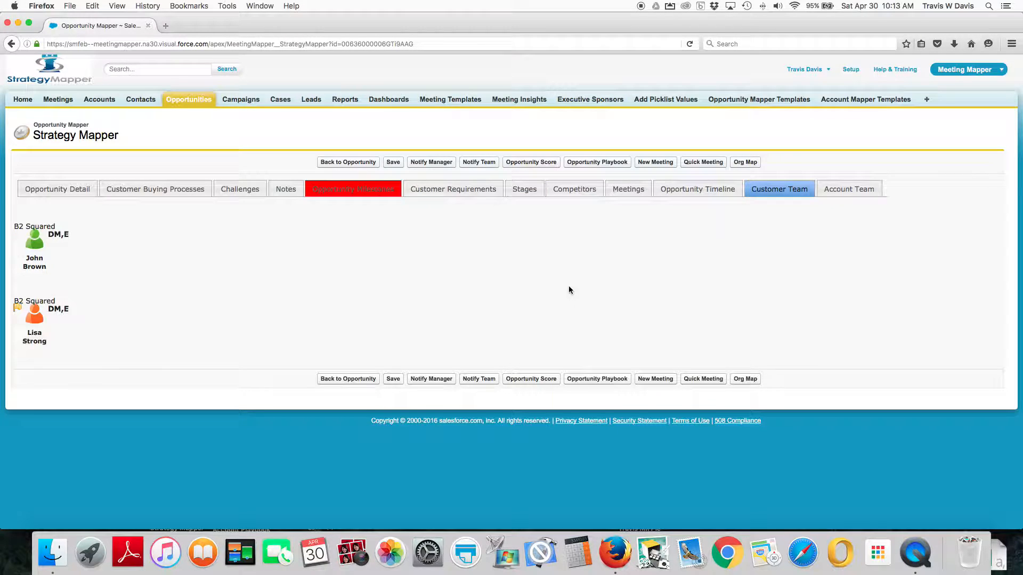